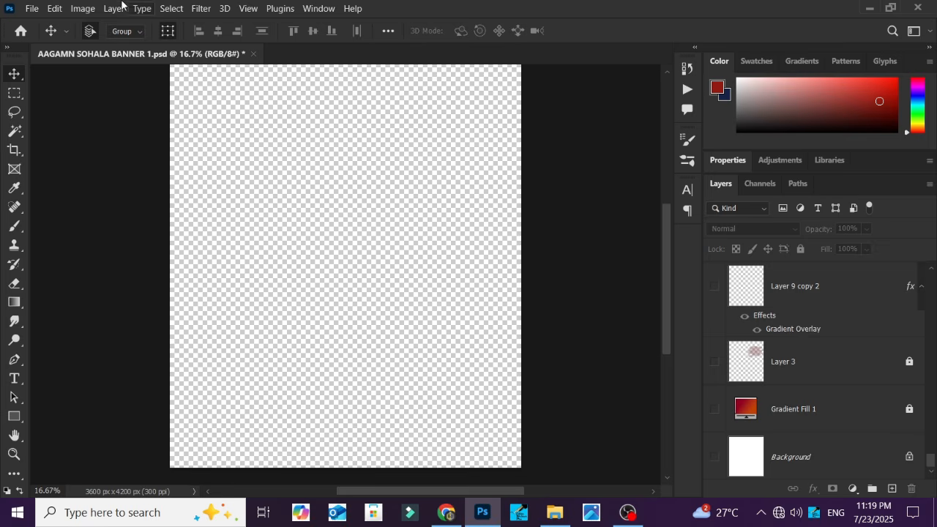
Check the banner document's width, height and resolution in the Image Size settings
click(83, 8)
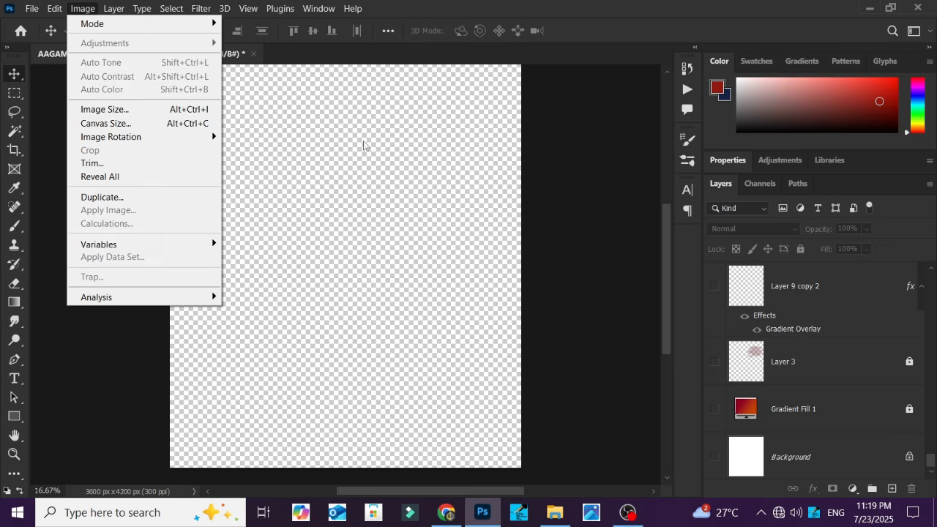
click(570, 131)
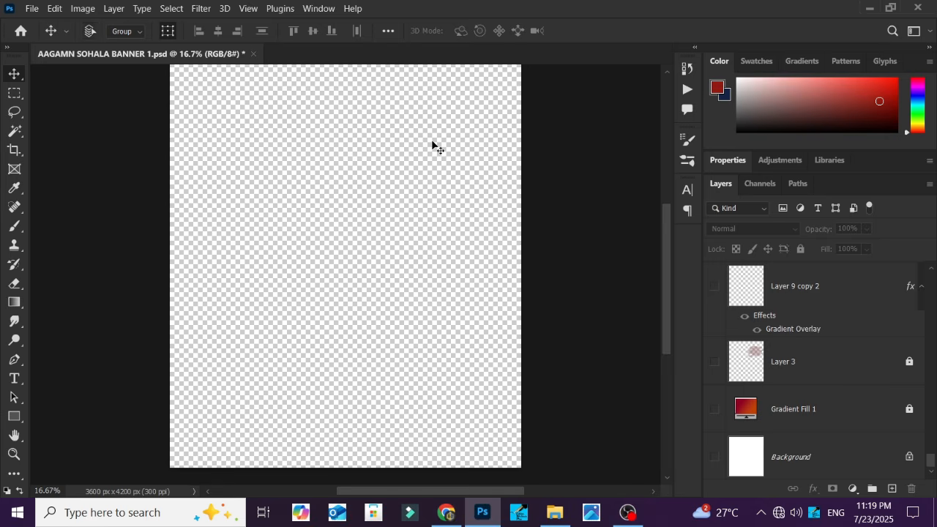
key(ctrl+0)
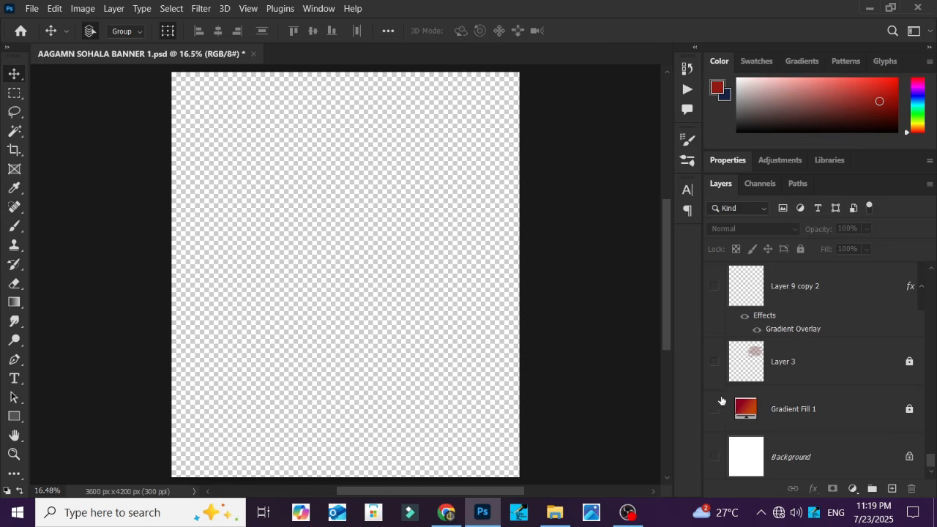
click(82, 10)
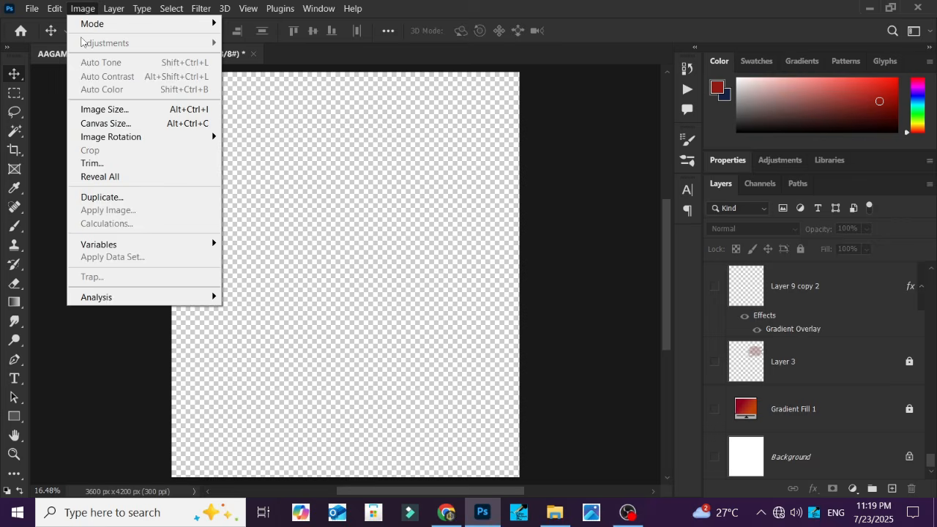
click(103, 109)
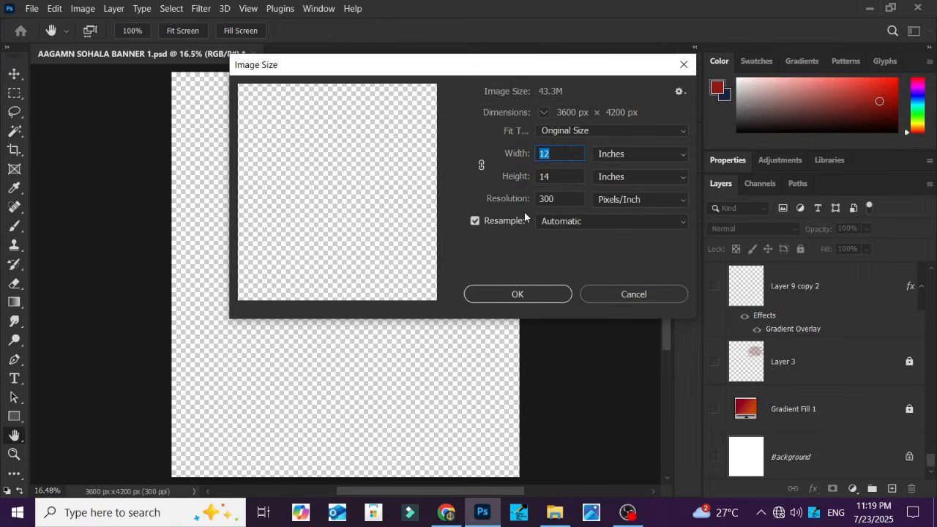
click(518, 293)
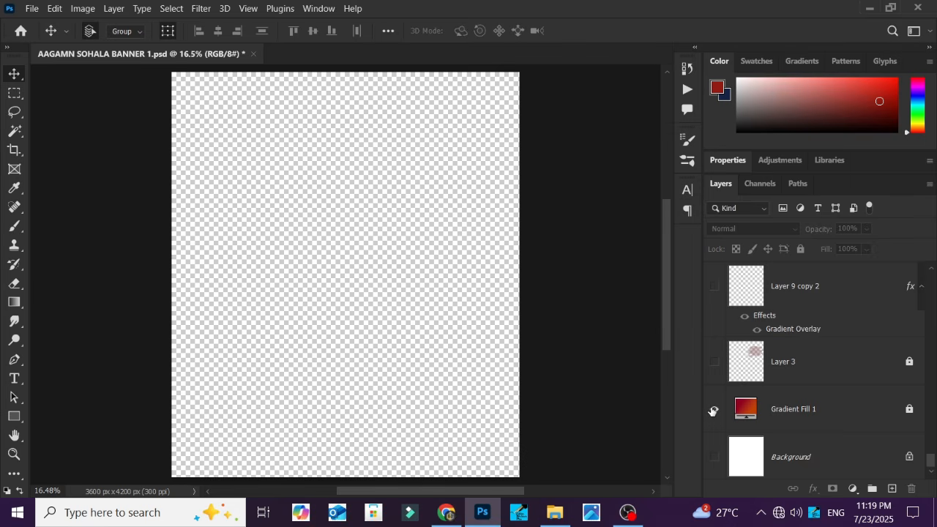
Show the Gradient Fill 1 layer as the banner background and look over the available gradient presets
click(714, 410)
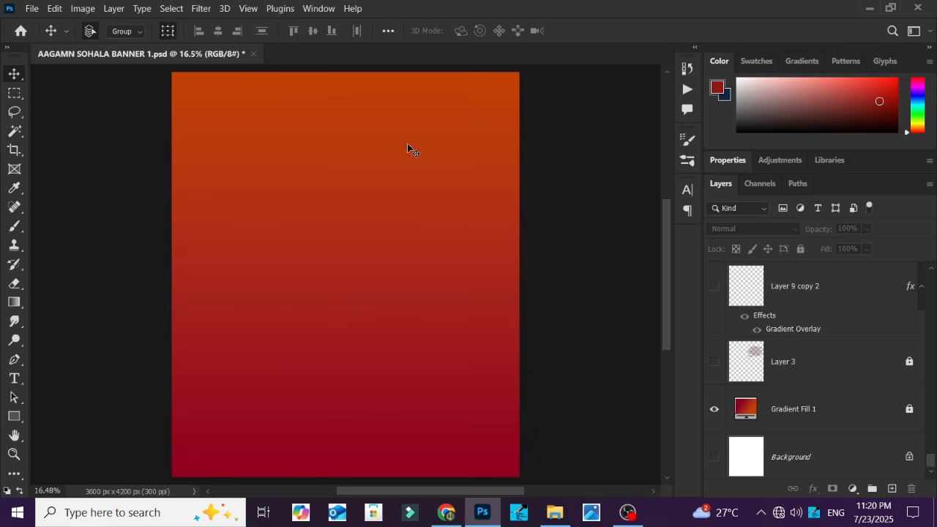
click(835, 421)
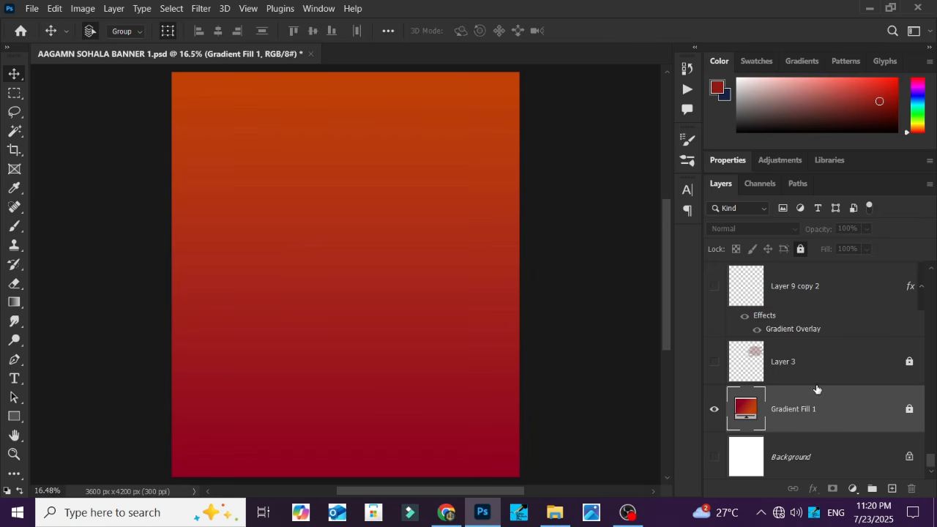
click(803, 61)
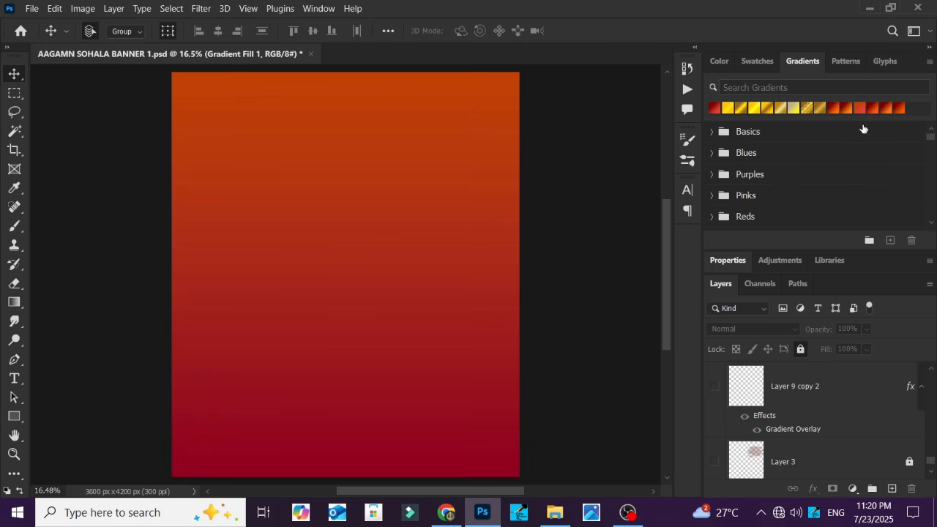
click(721, 63)
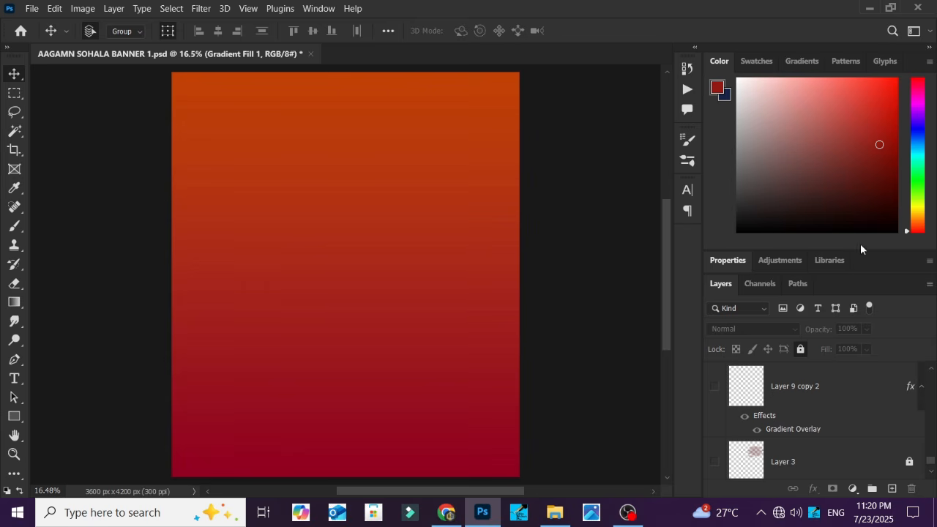
Show the circular swirl image layer with the Motion Blur smart filter and lock it completely
mouse_move(866, 251)
mouse_down()
mouse_move(855, 227)
mouse_move(870, 255)
mouse_move(856, 260)
mouse_up()
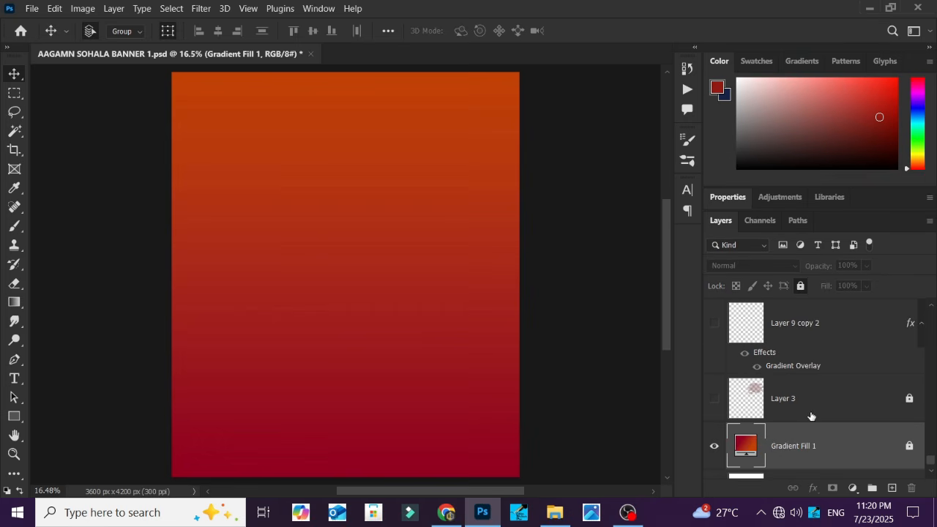
scroll(810, 417, up, 3)
scroll(805, 416, up, 3)
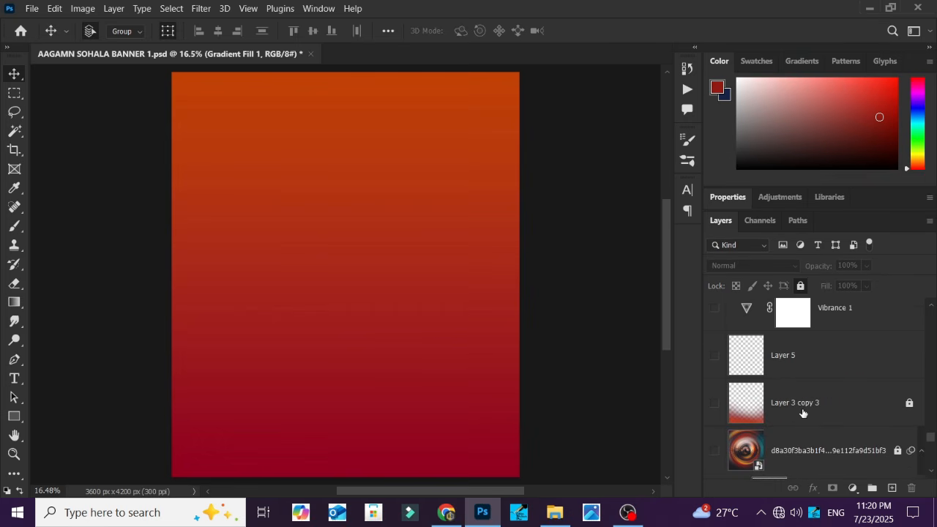
click(714, 451)
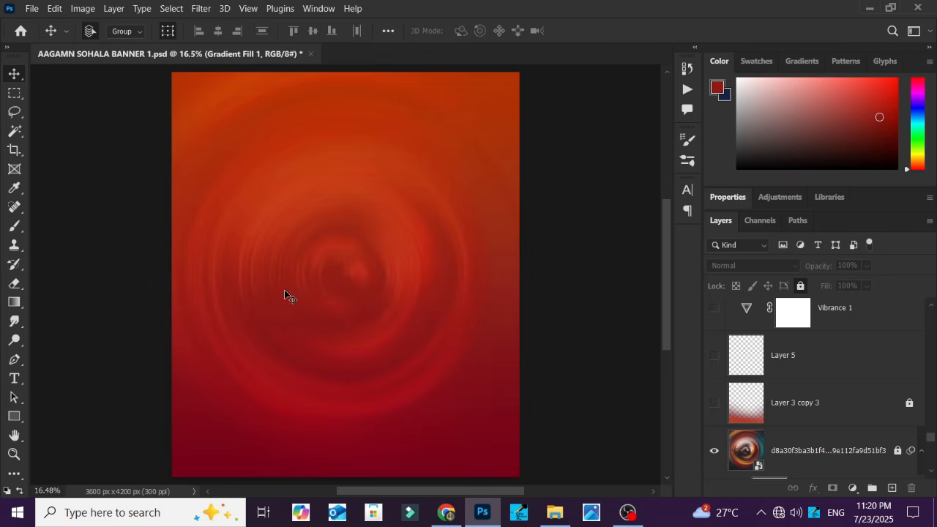
click(796, 451)
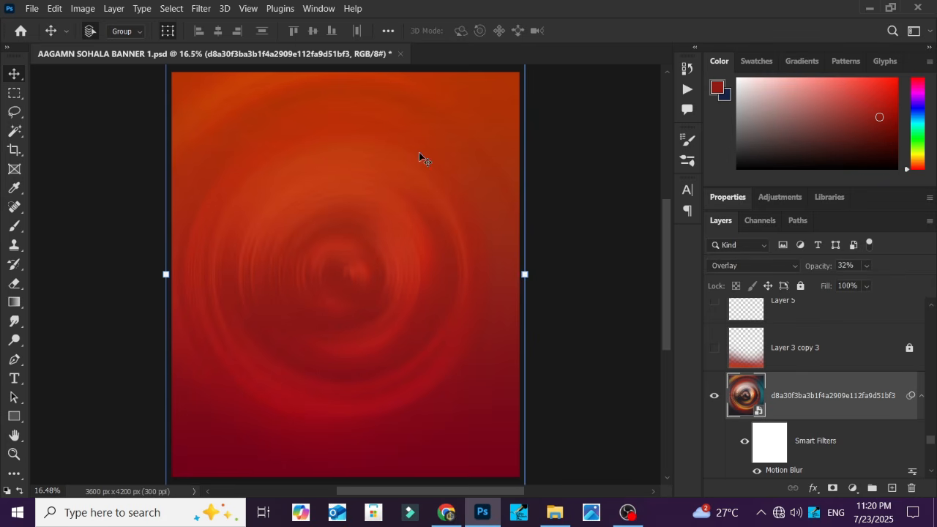
click(801, 287)
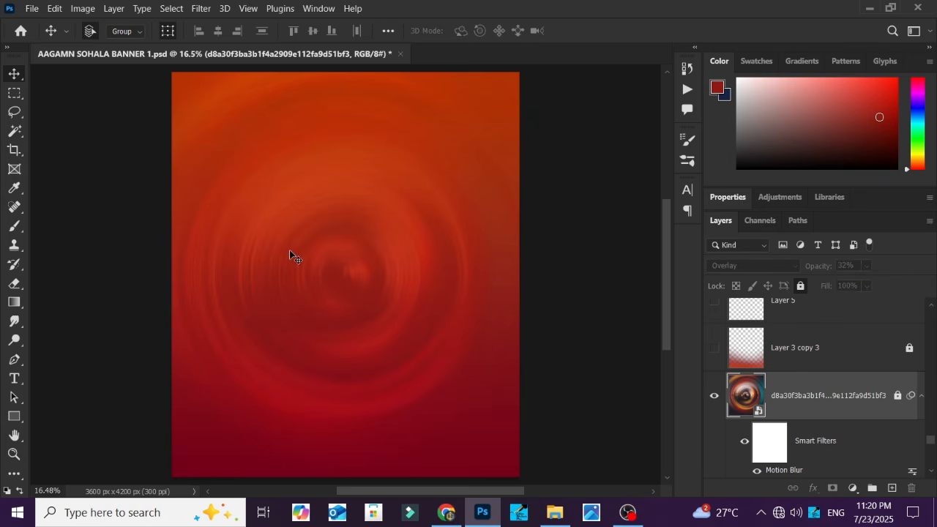
drag(325, 224, 301, 268)
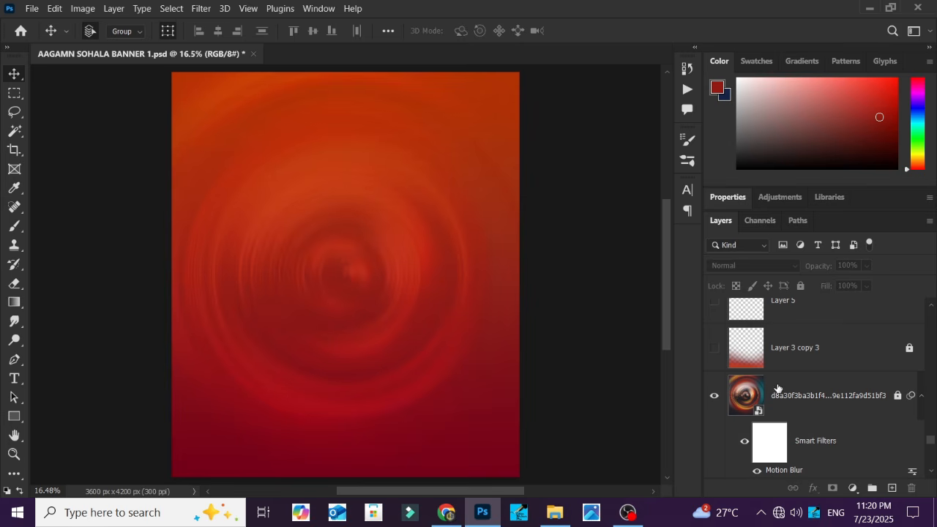
Show Layer 3 copy 3, which holds the orange glow along the banner's lower edge, and unlock it
click(714, 350)
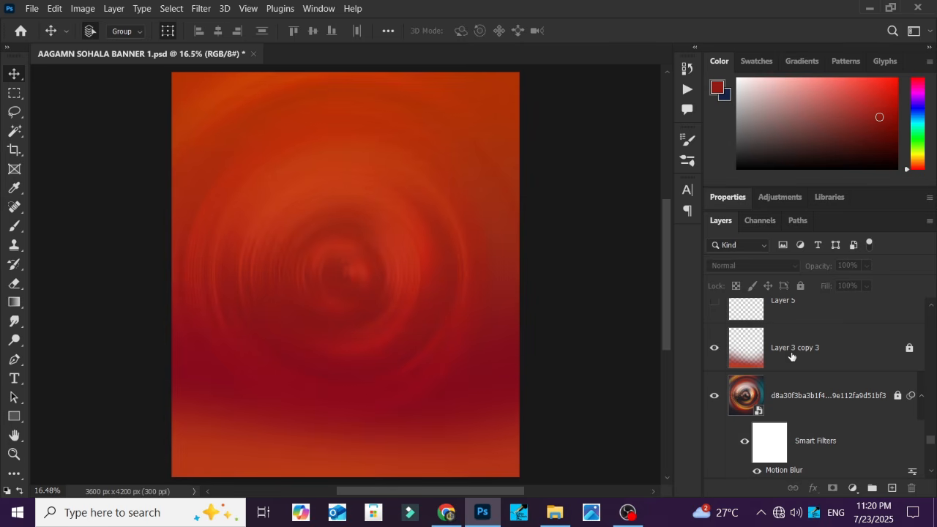
click(915, 354)
scroll(615, 360, down, 1)
ctrl+click(834, 336)
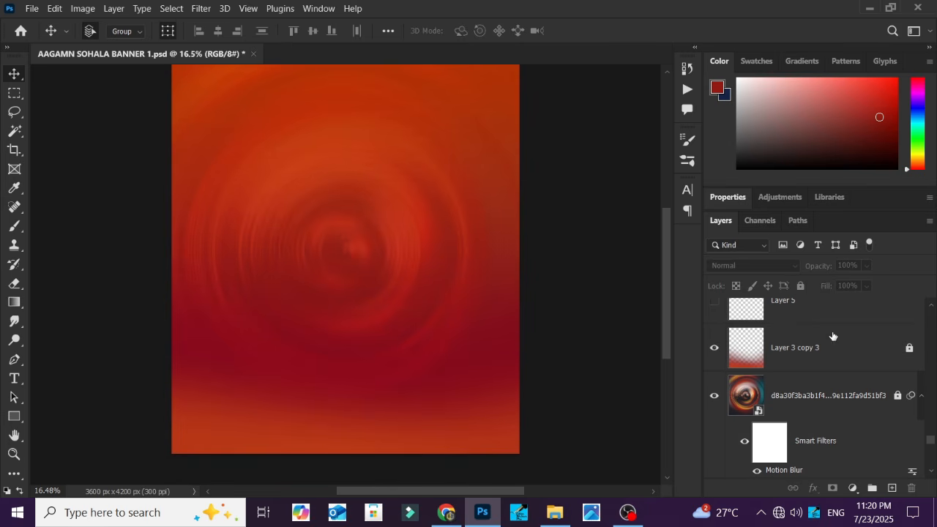
Try moving the orange glow of Layer 3 copy 3 upward on the banner and undo the move
drag(505, 379, 323, 354)
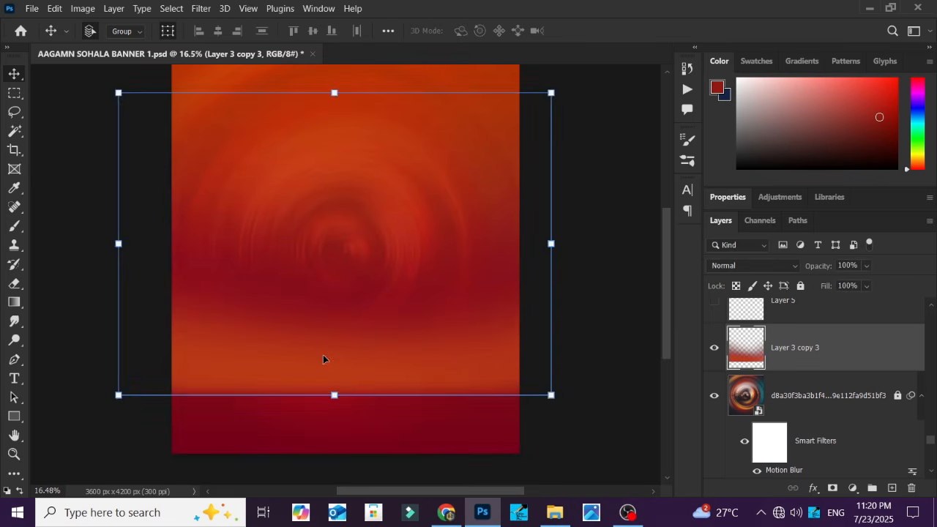
key(ctrl+z)
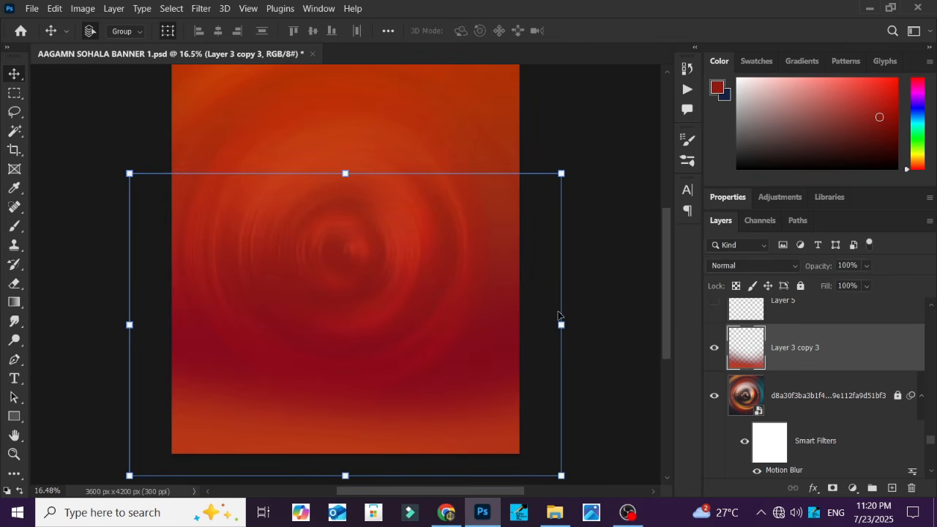
click(598, 246)
Select Layer 3 copy 3 and lock it completely again
scroll(425, 286, up, 3)
scroll(425, 287, down, 2)
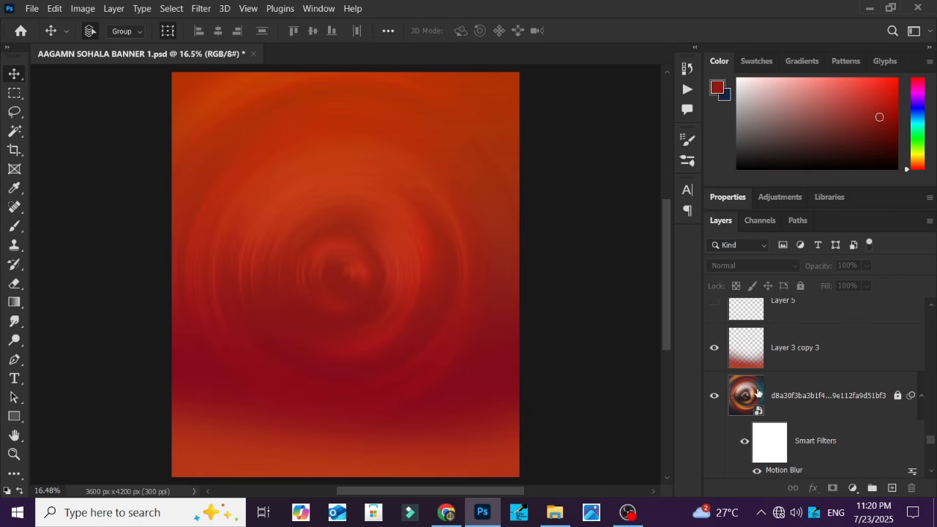
click(809, 349)
Review the layers beneath Layer 3 copy 3 down to the background, briefly toggling the visibility of Layer 4
scroll(816, 423, down, 5)
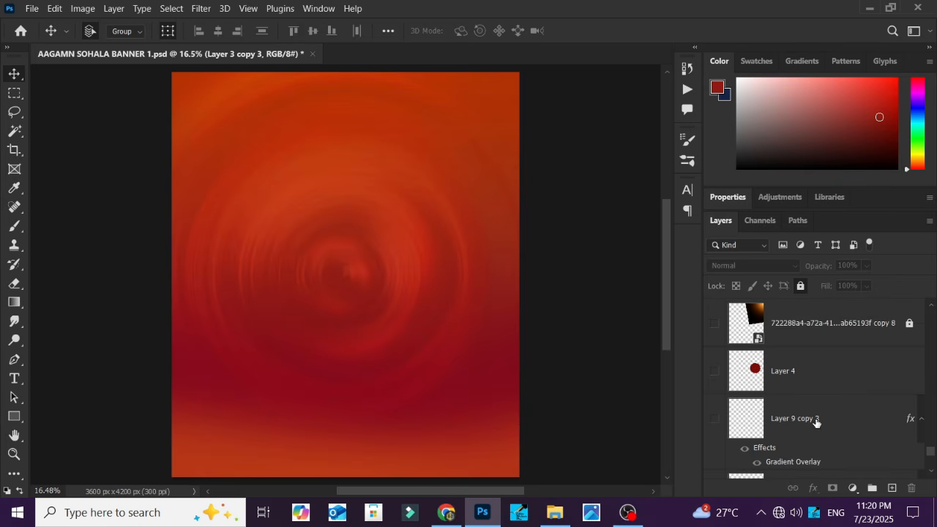
scroll(806, 417, down, 5)
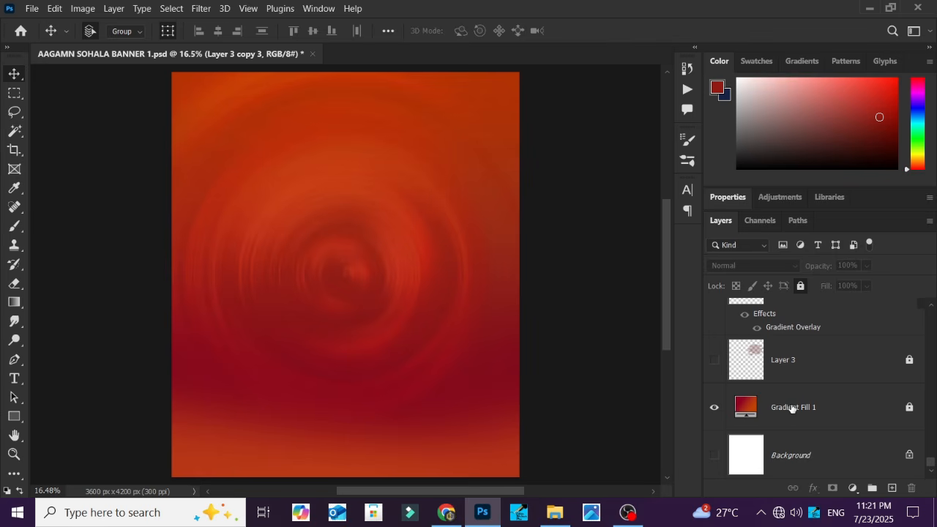
scroll(794, 395, up, 5)
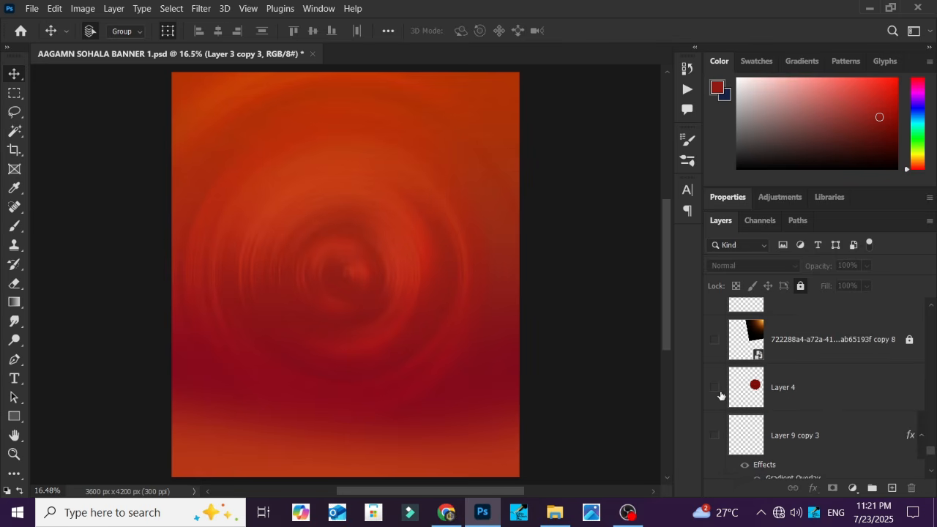
click(715, 388)
click(715, 388)
scroll(794, 408, up, 3)
scroll(794, 408, down, 1)
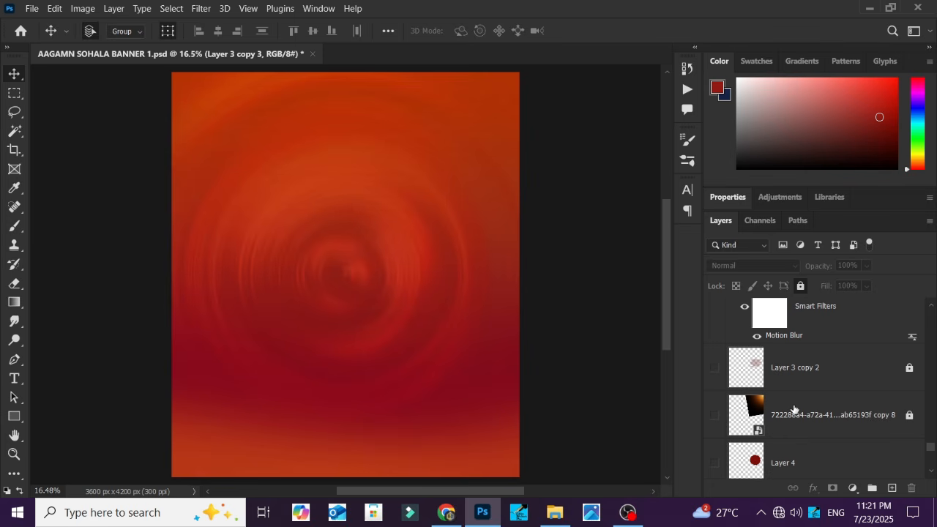
scroll(794, 408, up, 3)
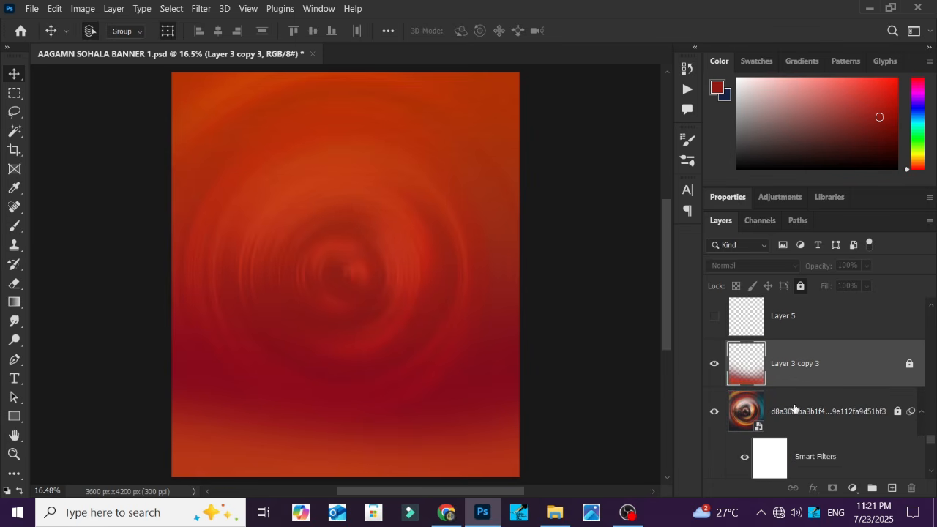
scroll(794, 408, down, 3)
scroll(784, 446, up, 3)
Examine the swirl image layer with its Motion Blur smart filter and Layer 3 copy 3 against the combined background
click(563, 253)
scroll(387, 262, up, 2)
scroll(387, 263, down, 1)
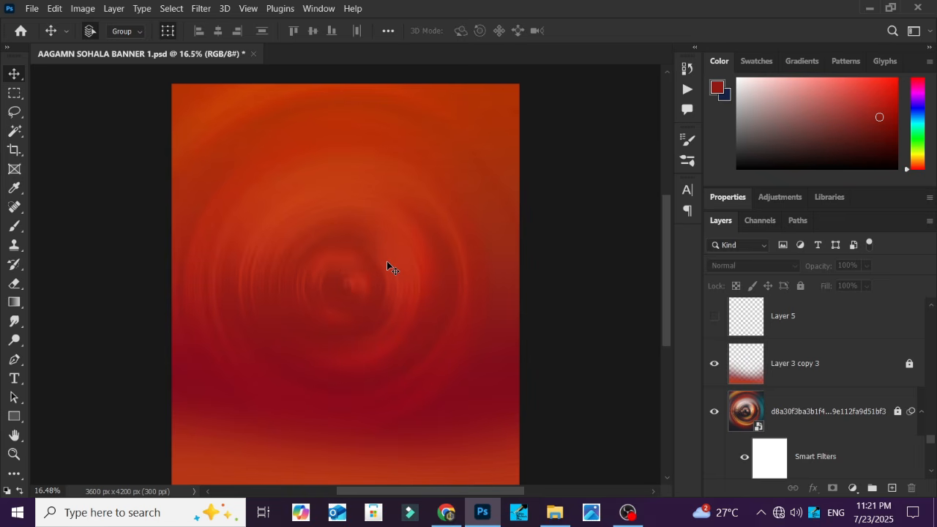
click(817, 423)
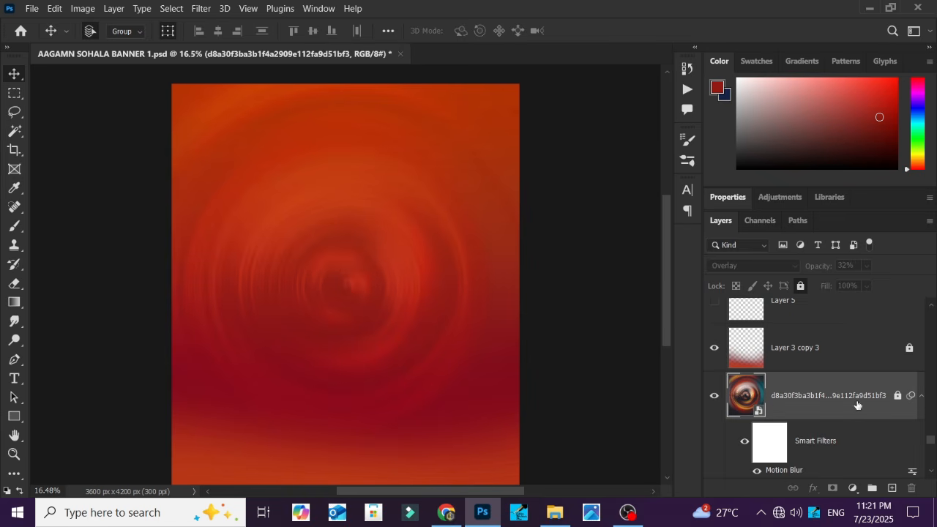
scroll(295, 247, down, 3)
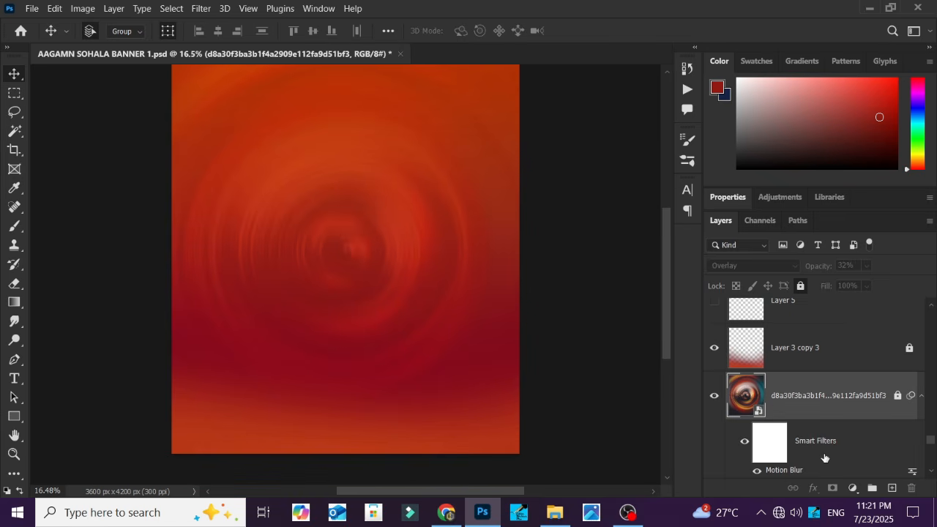
scroll(825, 457, down, 2)
scroll(797, 370, up, 1)
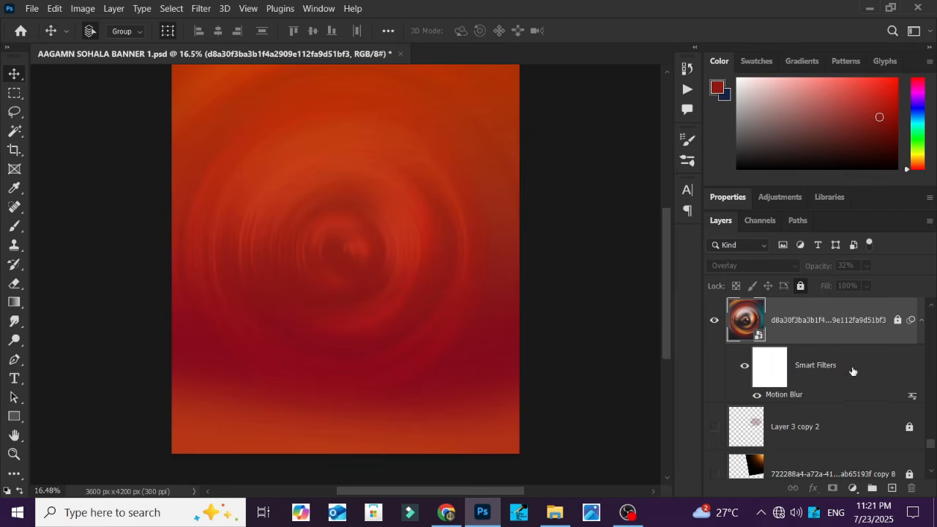
scroll(853, 371, up, 3)
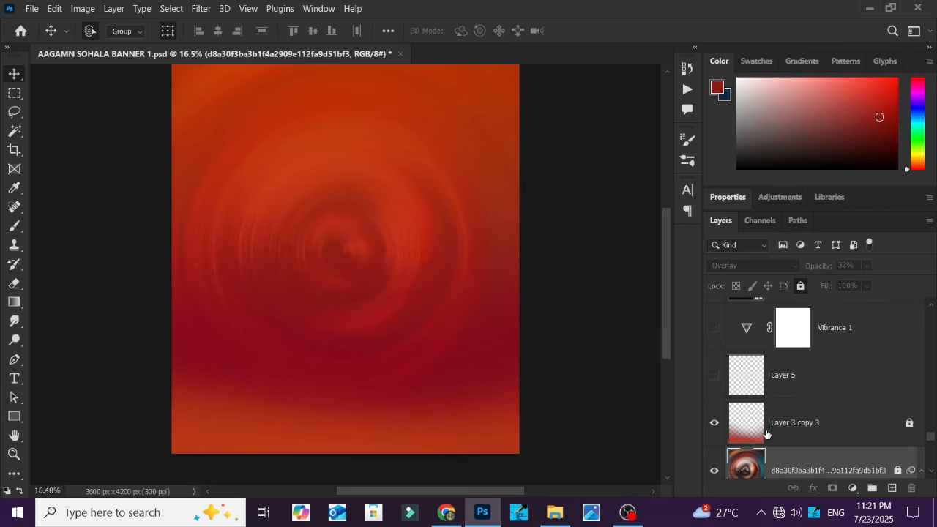
click(814, 424)
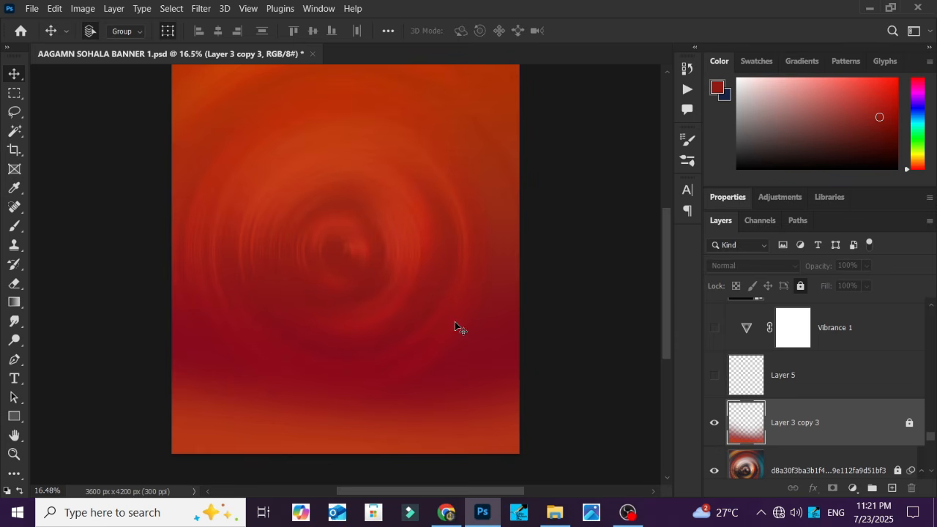
scroll(450, 319, up, 2)
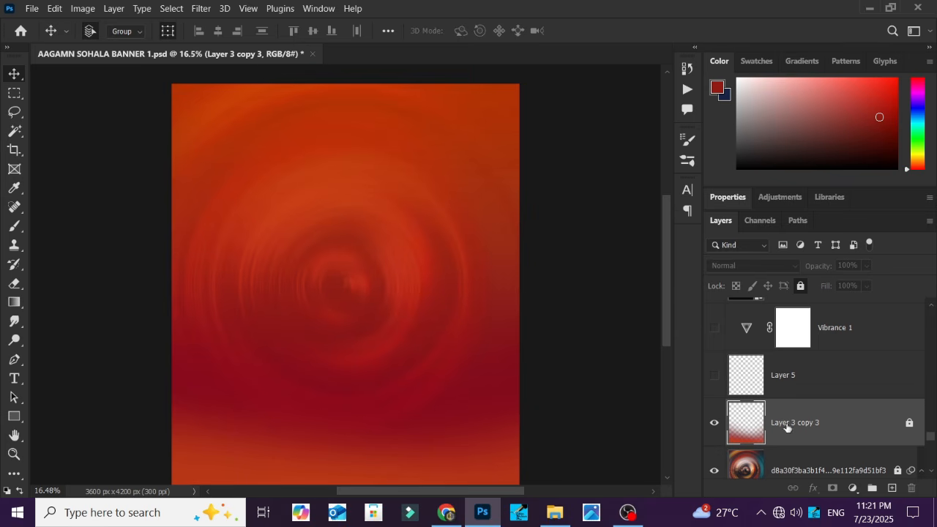
Show the Ganesha idol image layers, Layer 2 and Layer 2 copy
scroll(710, 378, up, 5)
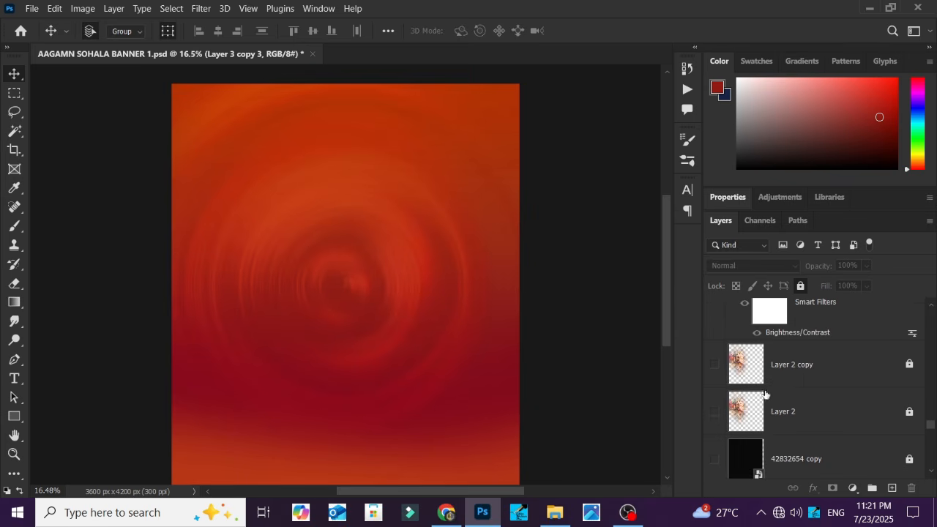
click(714, 412)
click(714, 364)
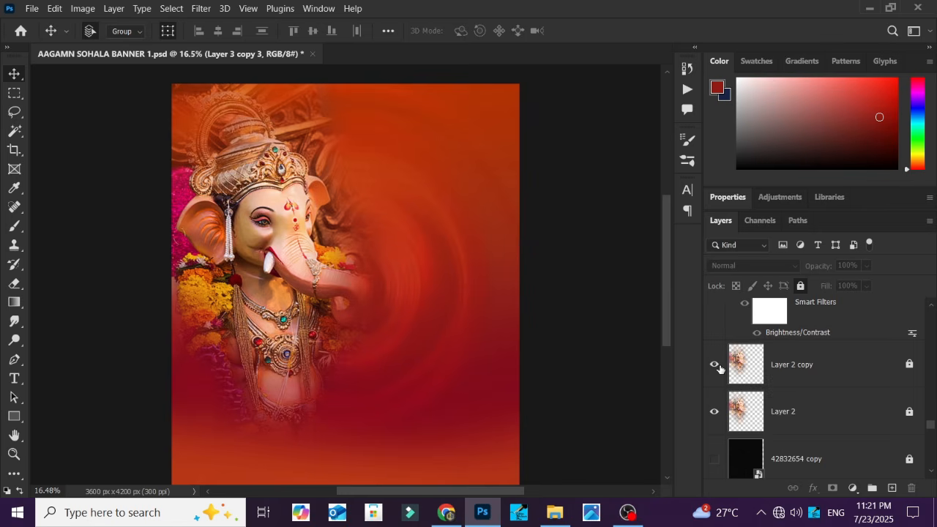
Show the black texture layers 42832654 and 42832654 copy beneath the idol image
scroll(732, 410, down, 2)
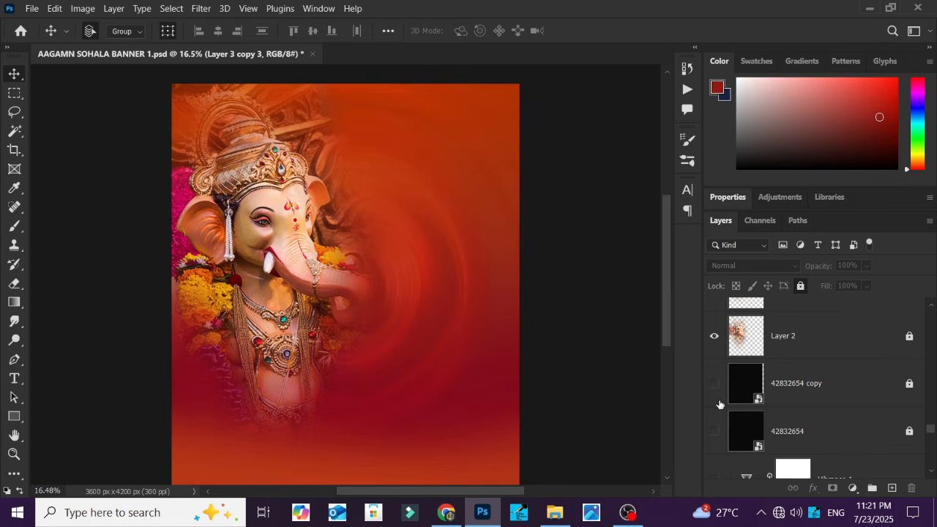
click(714, 383)
click(714, 431)
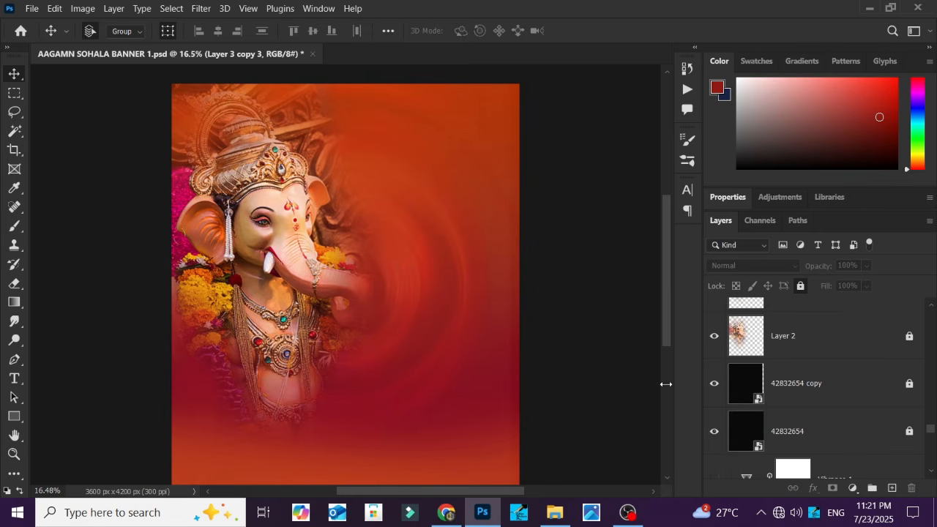
click(525, 313)
Hide and delete the 42832654 copy layer, keeping the single 42832654 texture layer
click(715, 384)
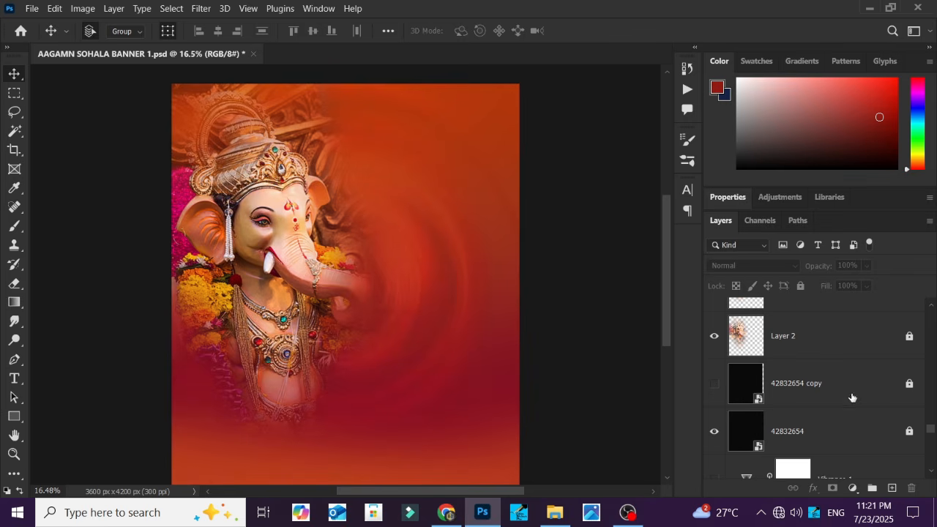
click(894, 398)
key(Delete)
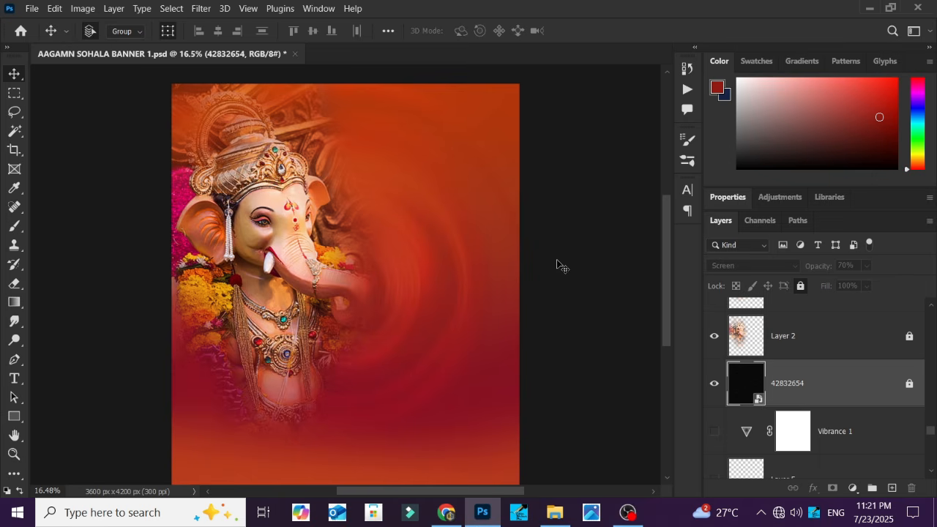
Select the idol image's Layer 2 copy to check its blending and opacity settings
click(256, 173)
scroll(804, 360, up, 3)
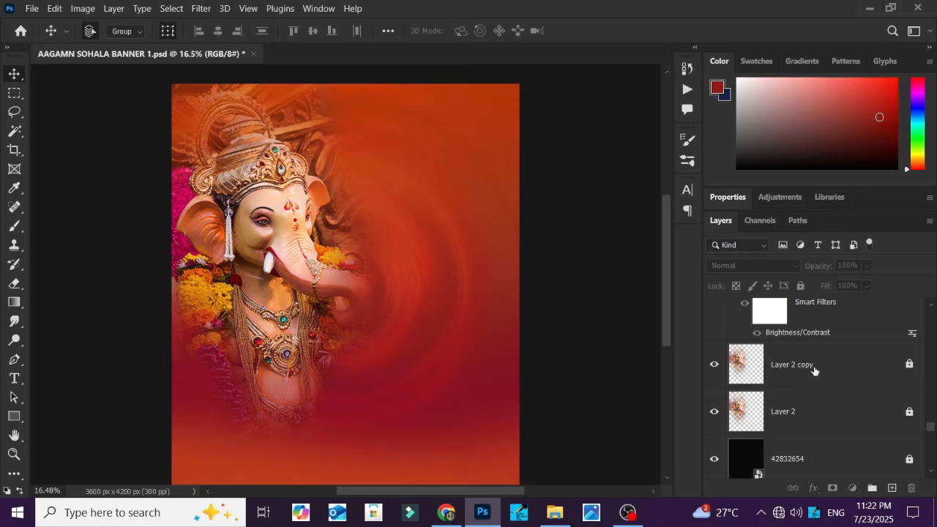
click(812, 369)
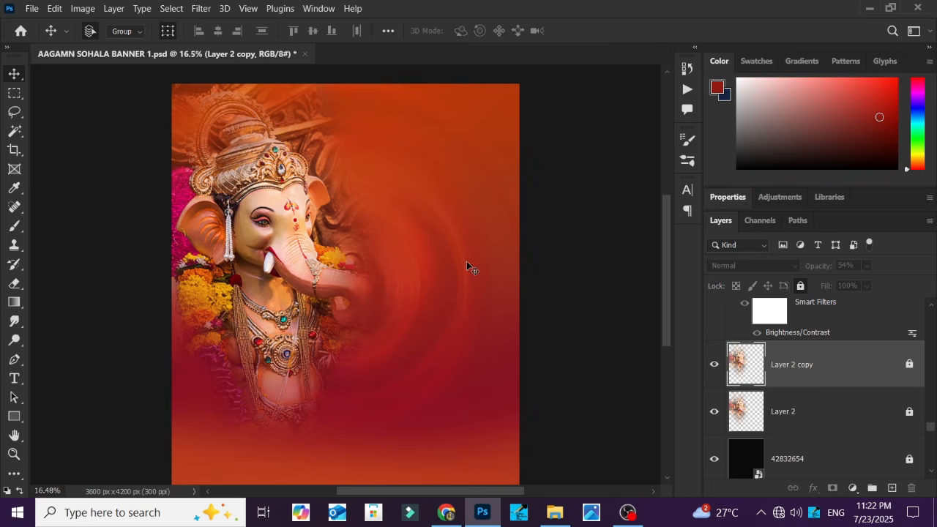
Show the Malacha Ganpati png 3 title artwork beside the idol, comparing the banner with and without it
scroll(798, 426, up, 2)
scroll(785, 427, up, 2)
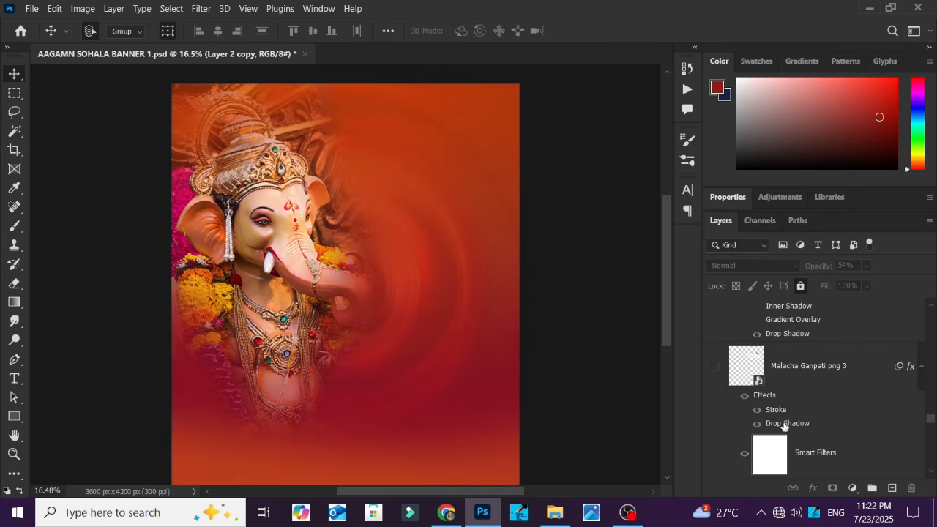
click(715, 368)
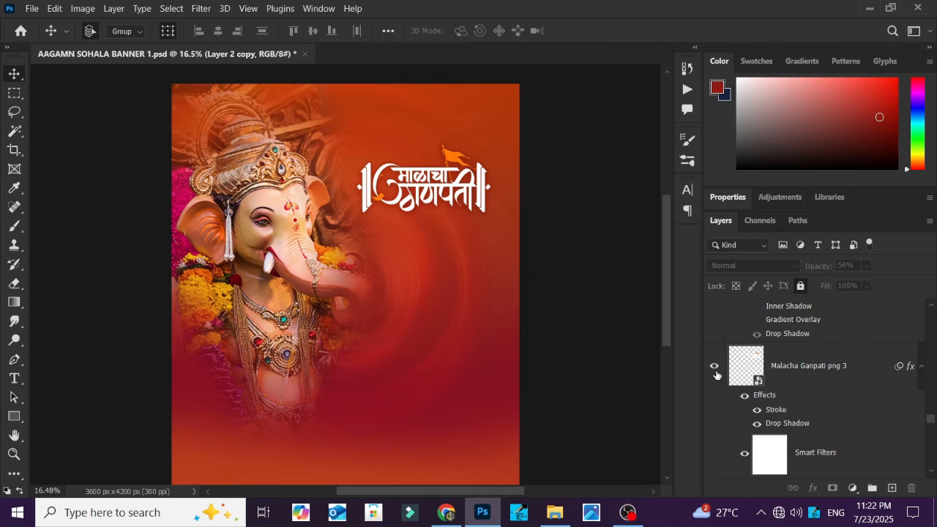
click(714, 366)
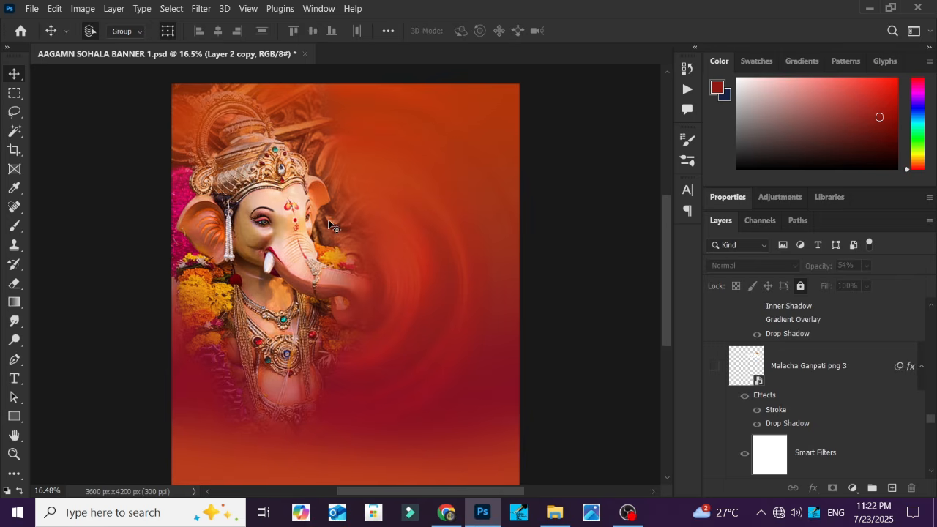
click(306, 215)
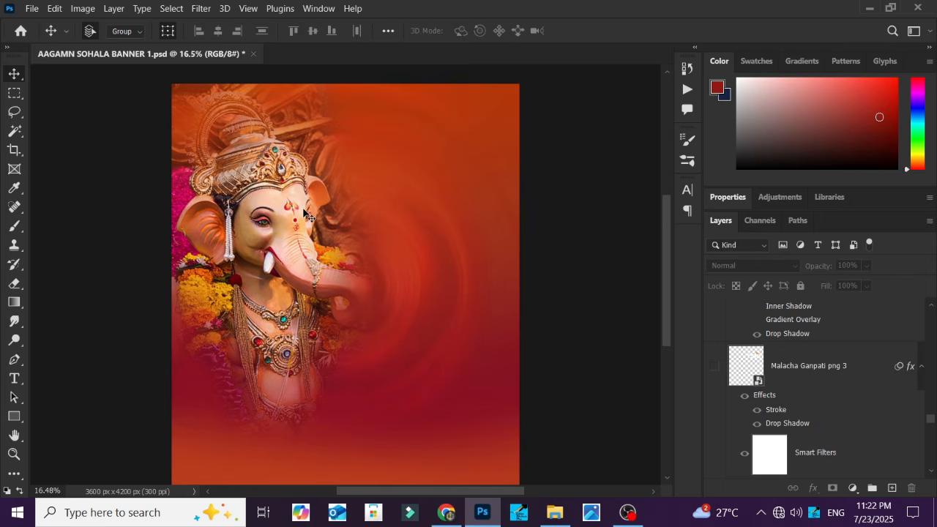
click(715, 366)
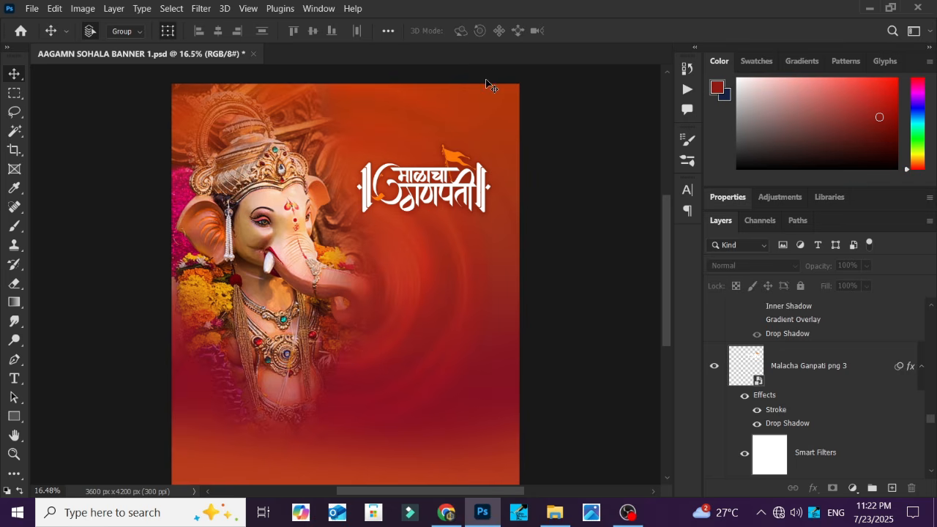
Show the headline text layers Bavya, Aaagamana and saaehLa below the title artwork
scroll(800, 414, up, 2)
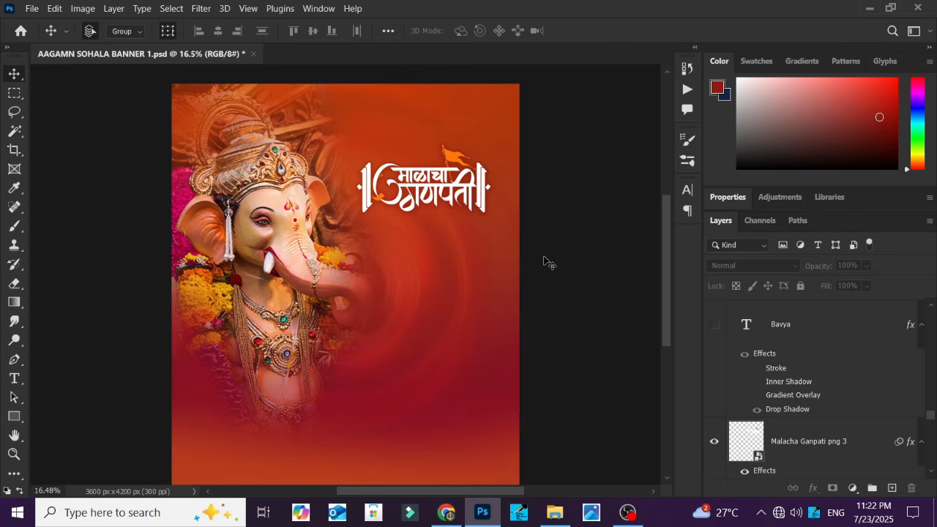
click(718, 328)
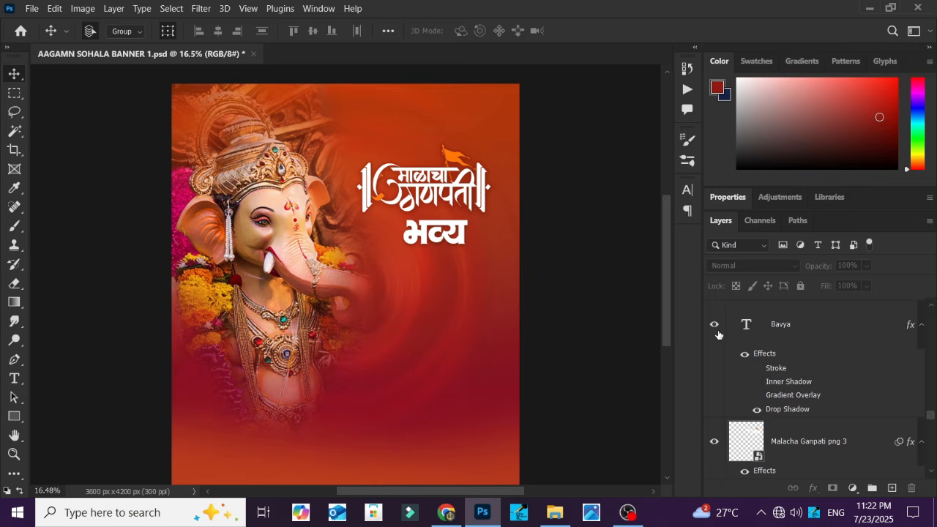
scroll(740, 345, up, 2)
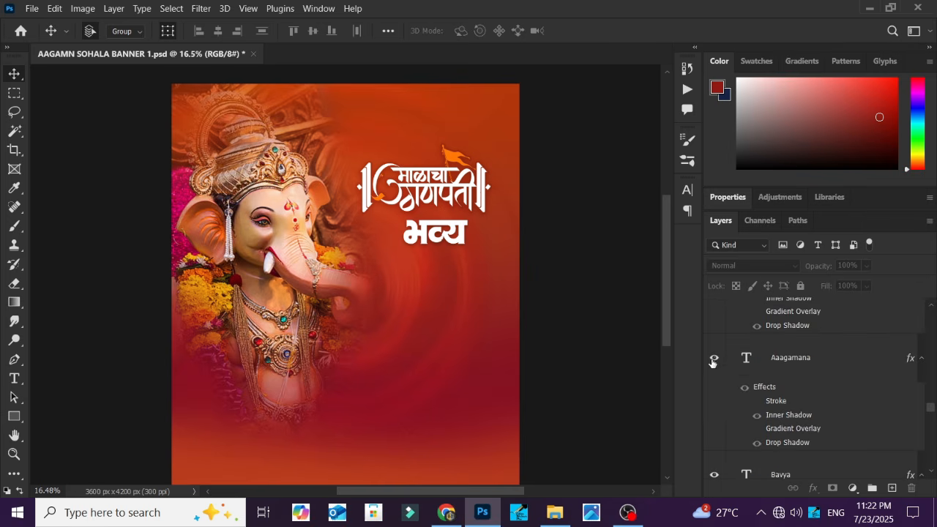
click(714, 358)
click(714, 317)
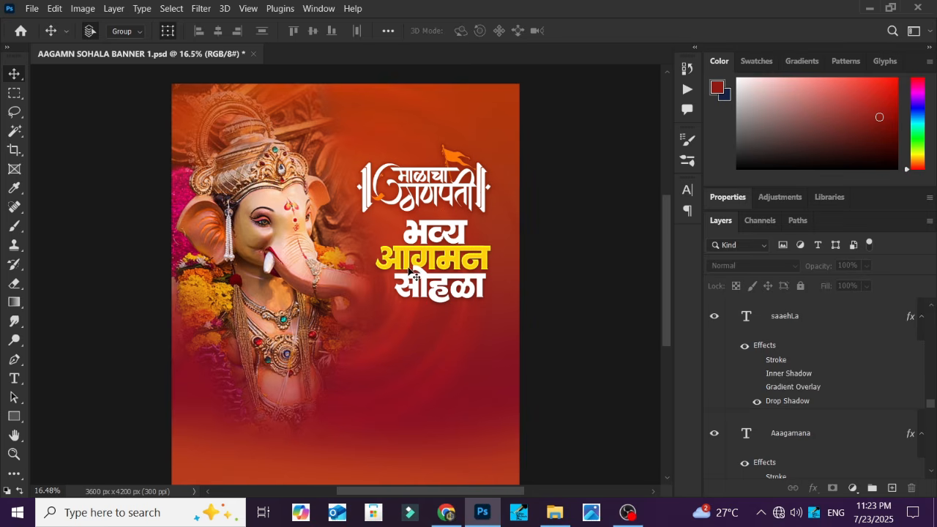
Select the yellow Aaagamana headline text and check which font it uses
scroll(431, 273, up, 1)
scroll(431, 272, down, 2)
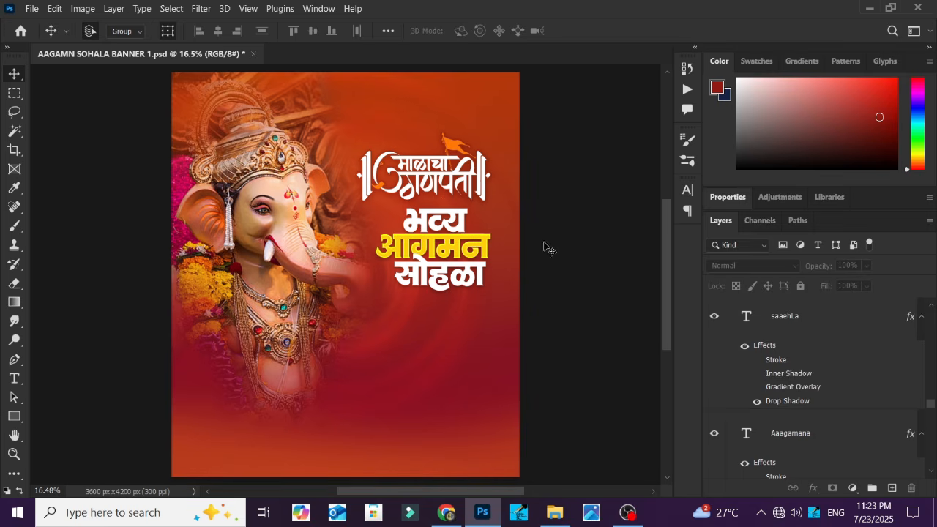
click(454, 221)
click(471, 246)
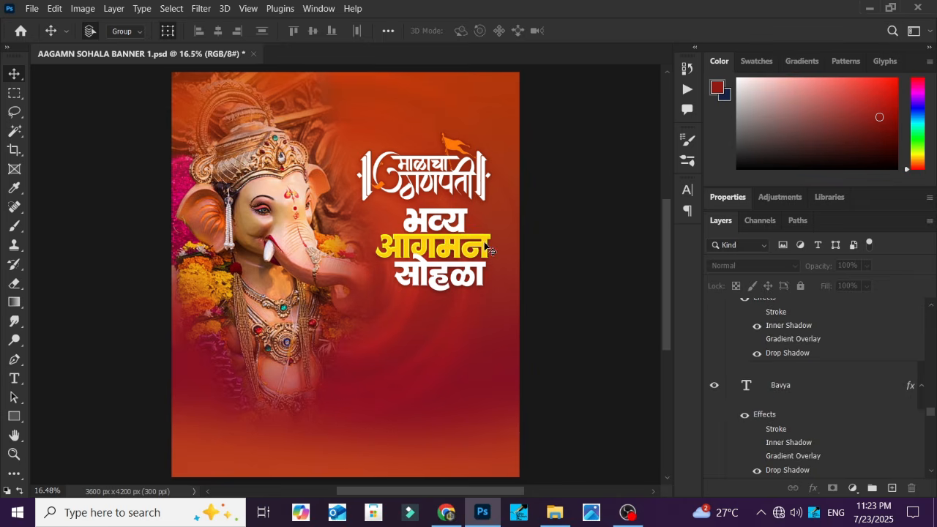
click(485, 243)
click(14, 378)
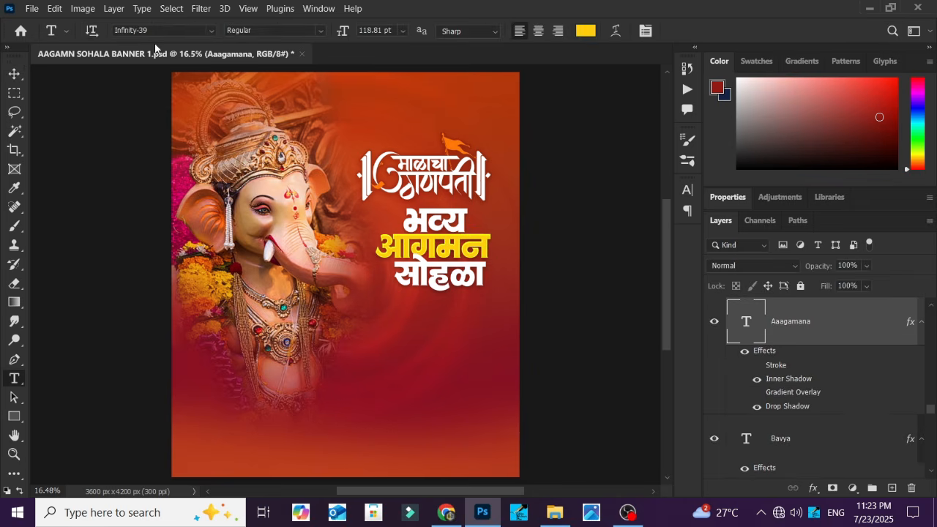
click(14, 73)
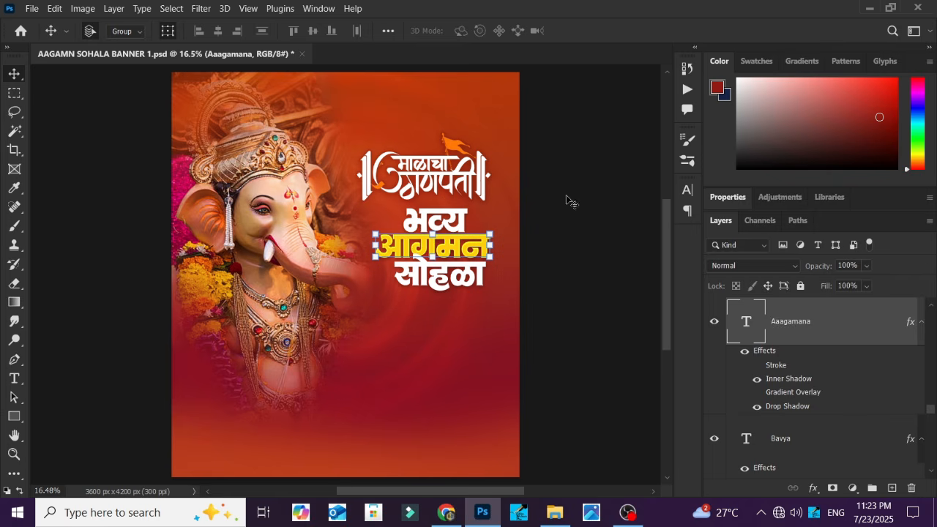
click(571, 201)
scroll(447, 267, down, 1)
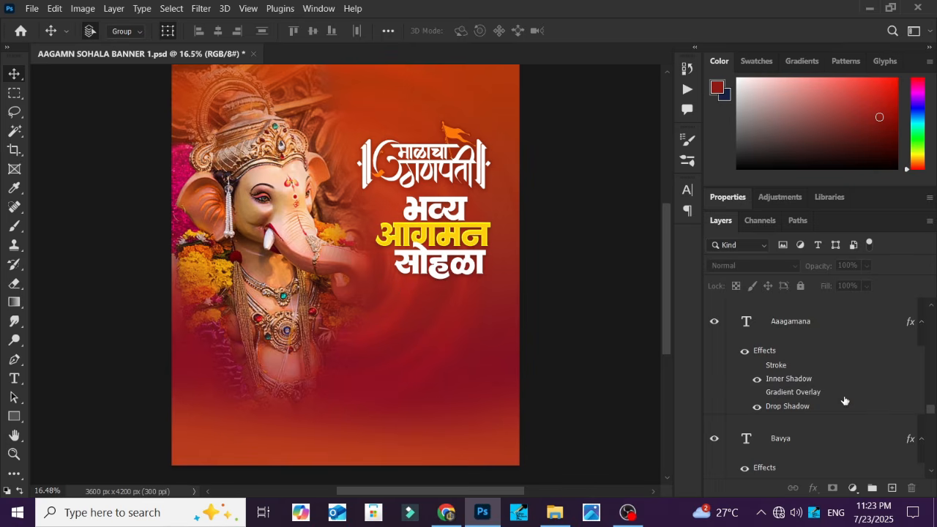
Show the ornament text layers Б and Б copy on both sides of the headline
scroll(845, 400, up, 2)
scroll(805, 406, up, 1)
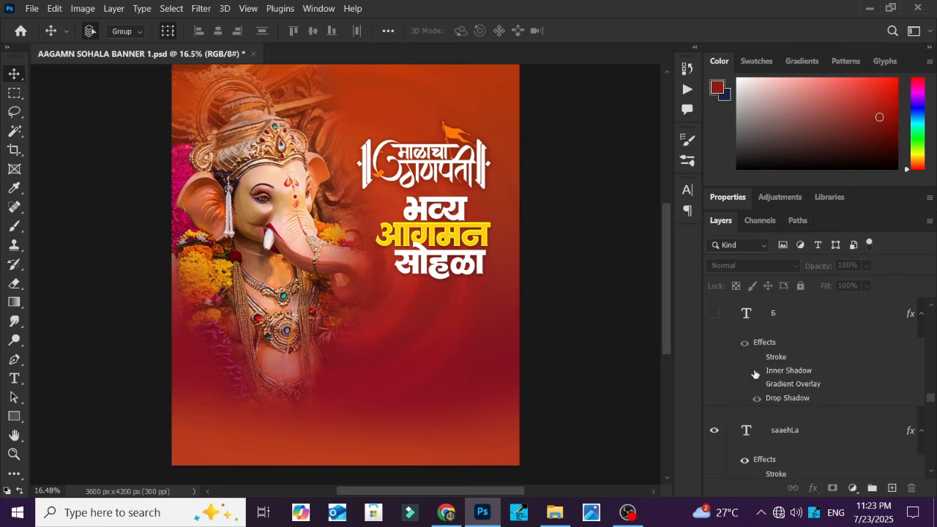
scroll(772, 375, up, 2)
click(718, 391)
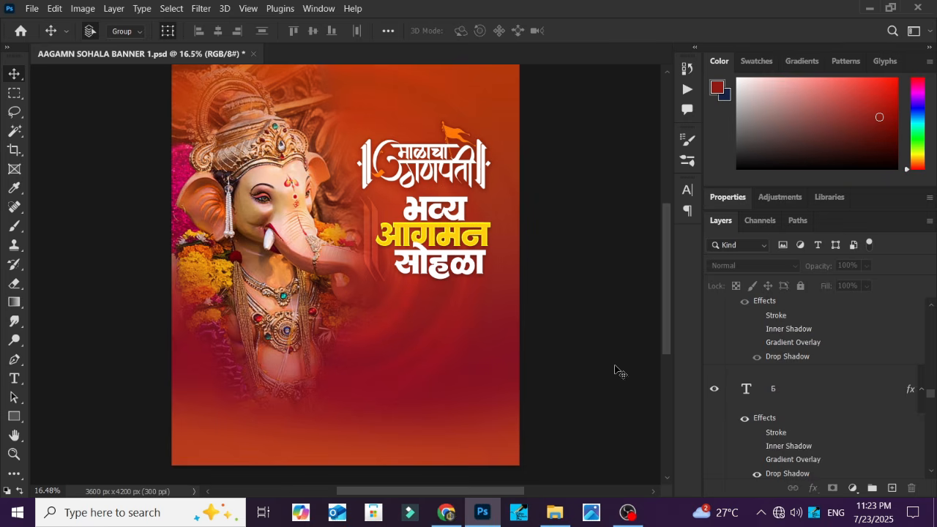
key(ctrl+j)
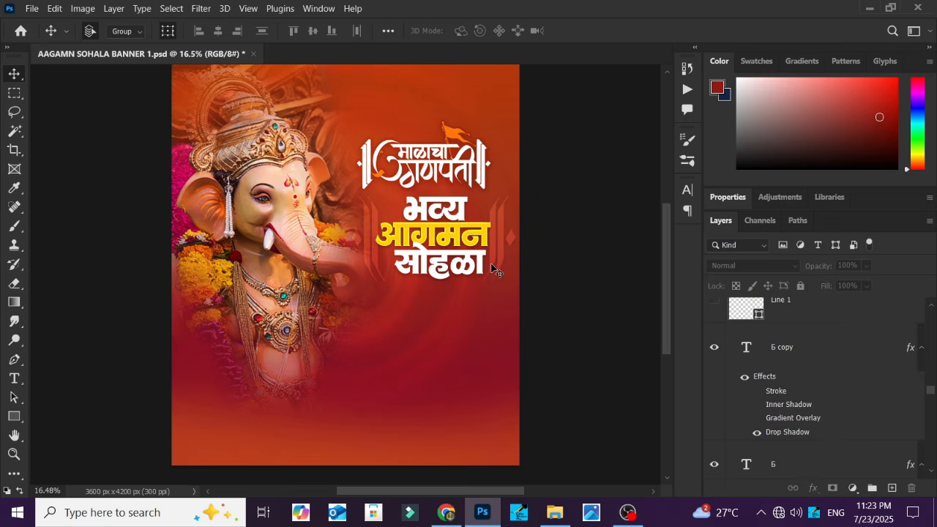
Inspect the two ornament layers beside the headline and choose Overlay as the blend mode for layer Б
click(499, 246)
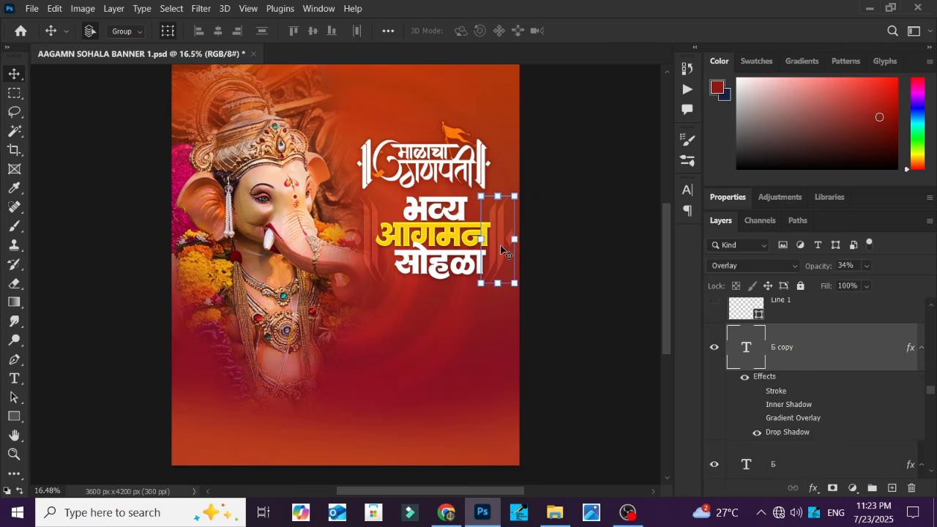
click(563, 223)
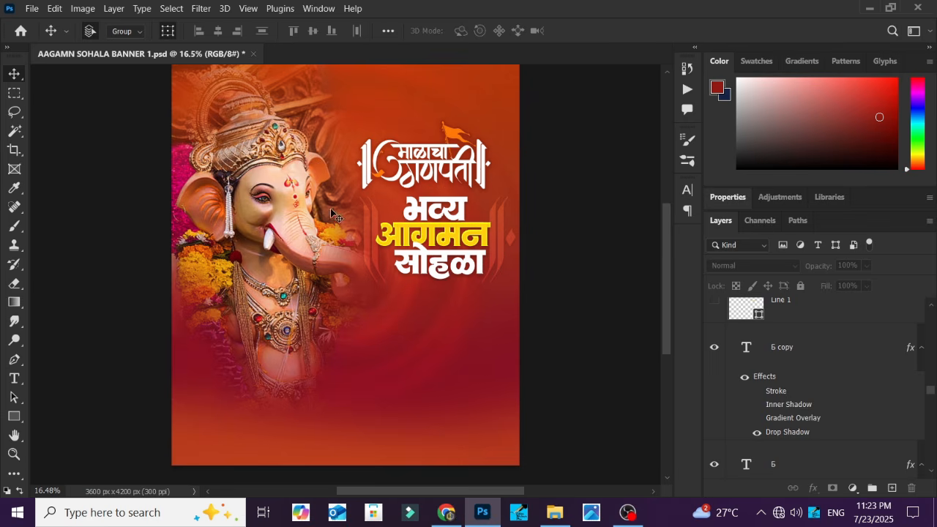
click(382, 237)
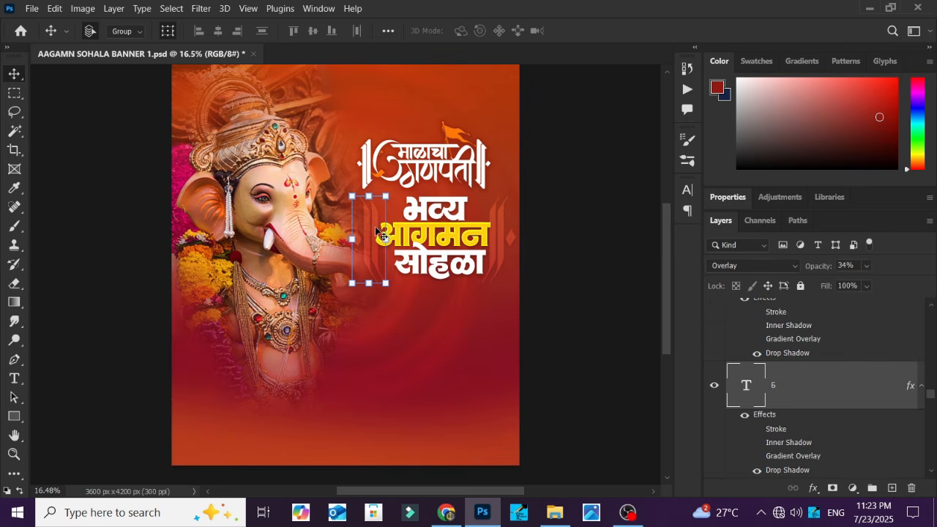
click(752, 265)
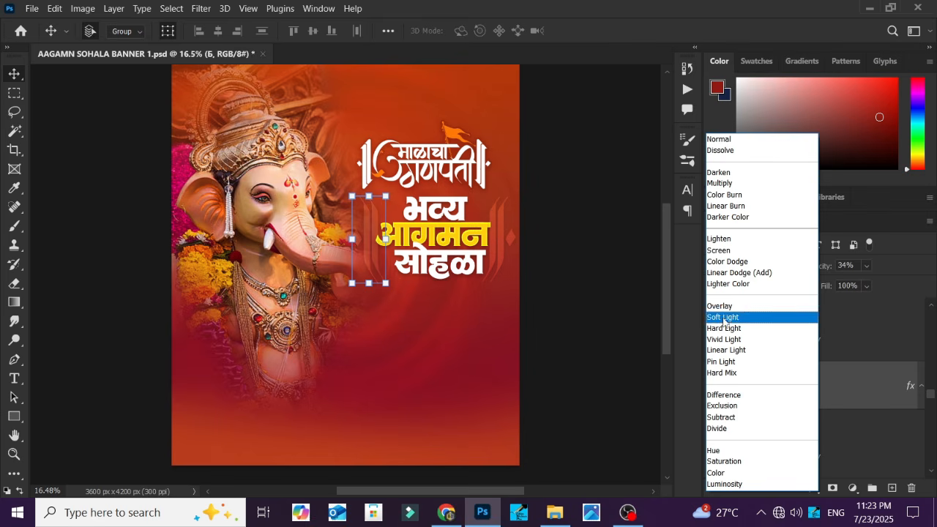
click(722, 306)
click(618, 247)
scroll(465, 265, up, 1)
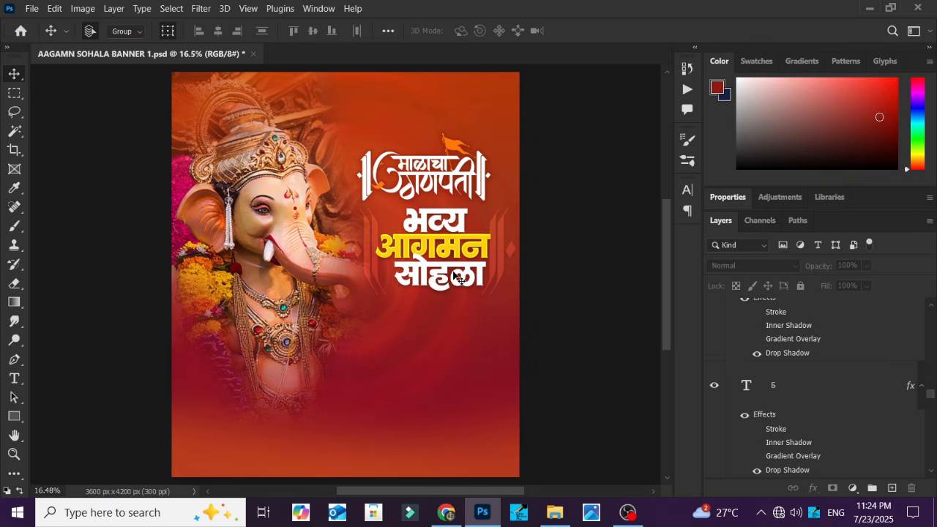
Select the Malacha Ganpati png 3 title artwork and lock it completely
click(413, 170)
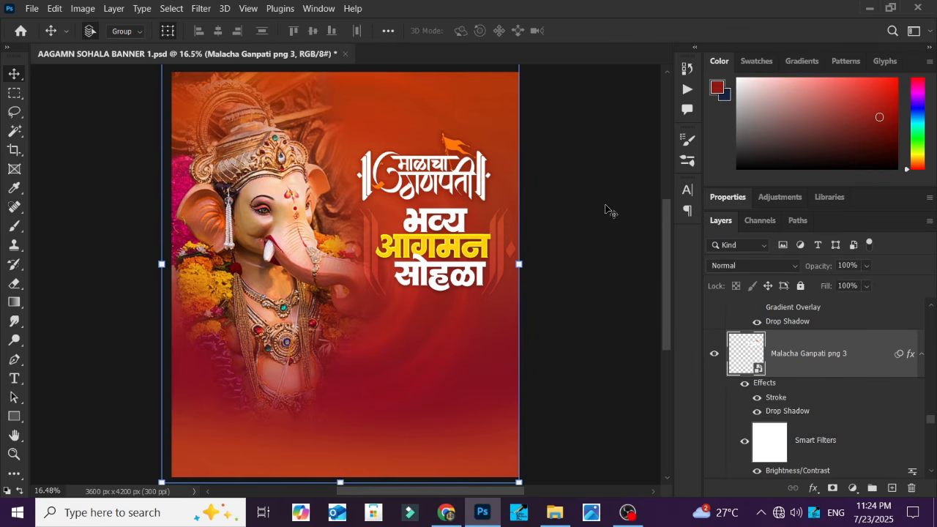
click(641, 279)
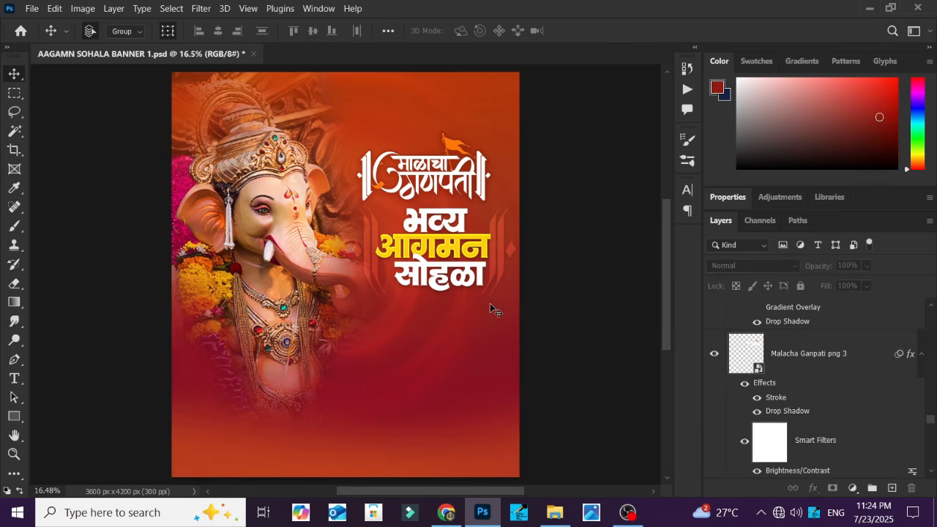
click(486, 173)
click(802, 286)
click(566, 219)
Show the Line 1 and Line 1 copy layers as yellow underlines beneath the last headline word
scroll(847, 398, up, 2)
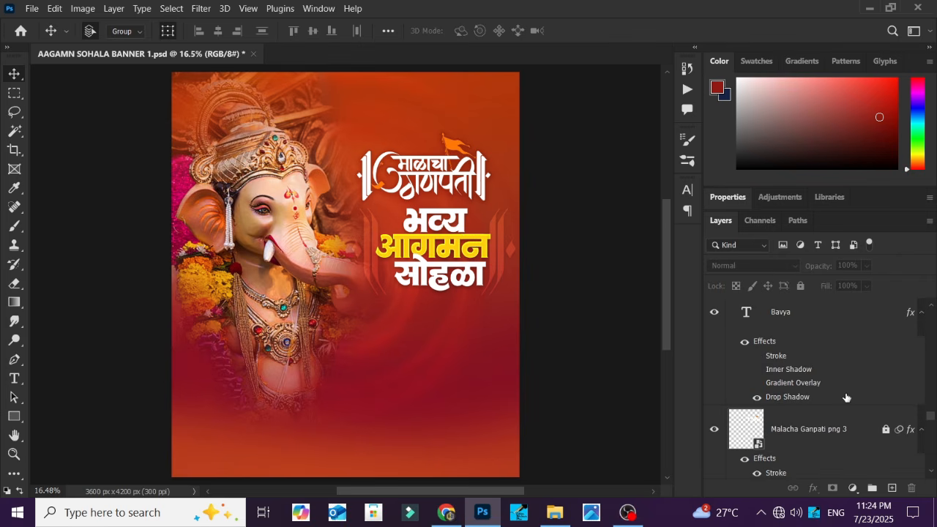
scroll(809, 389, up, 4)
scroll(809, 389, up, 2)
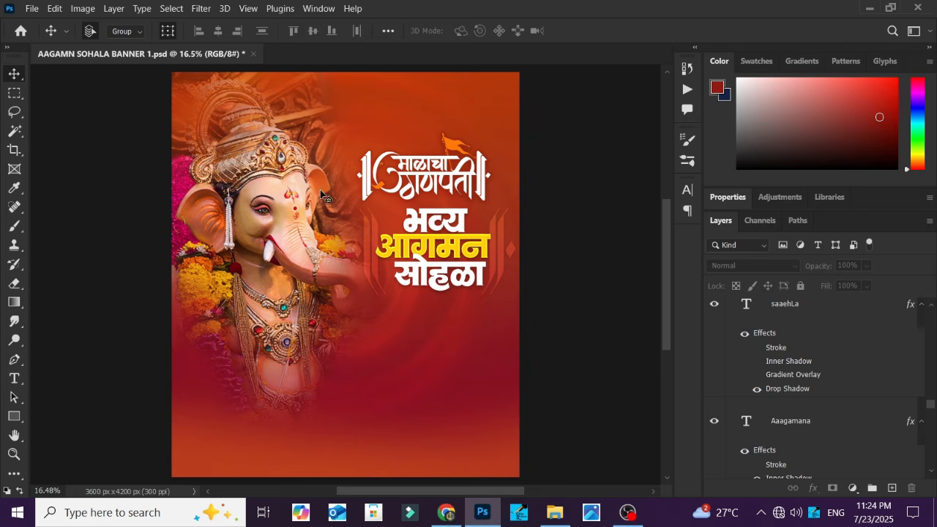
scroll(810, 378, up, 5)
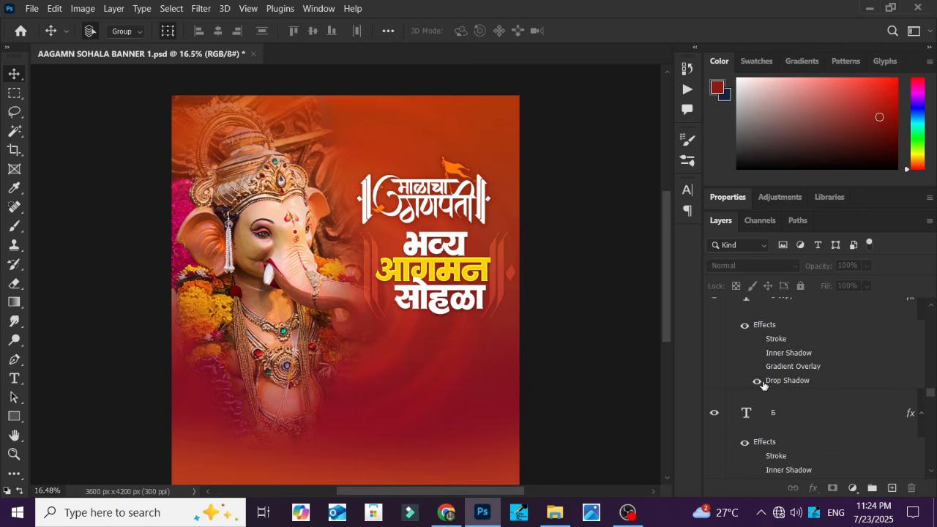
scroll(757, 382, up, 3)
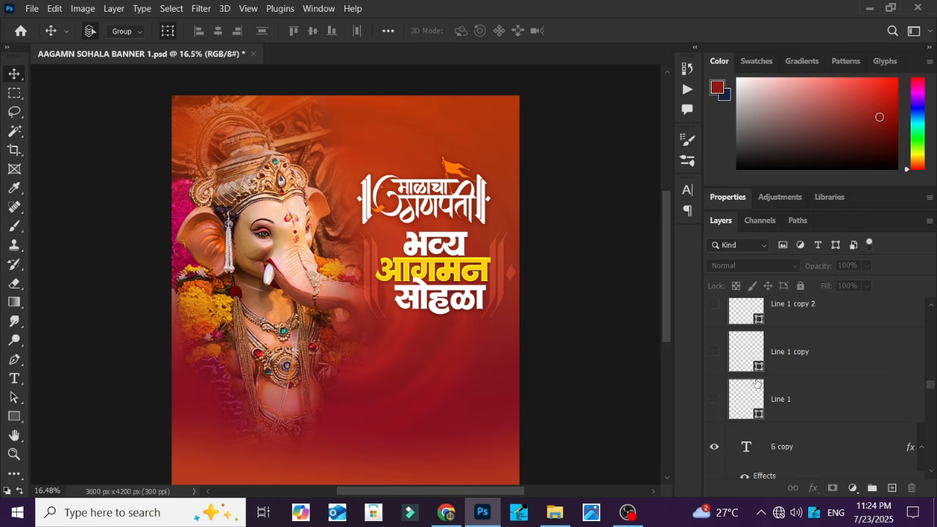
click(715, 401)
click(715, 352)
scroll(754, 385, up, 3)
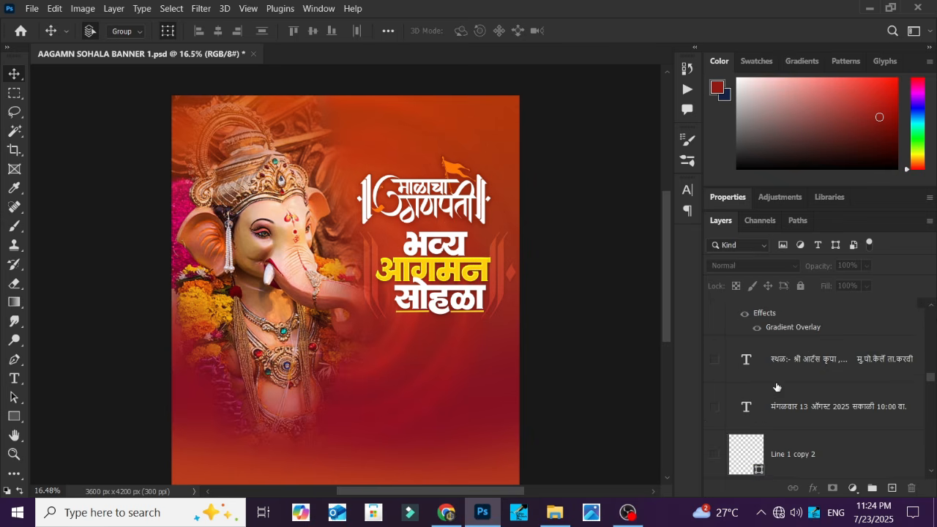
Show the Line 1 copy 2 layer, the event date and time text, and the venue text beneath the headline
click(715, 454)
click(715, 407)
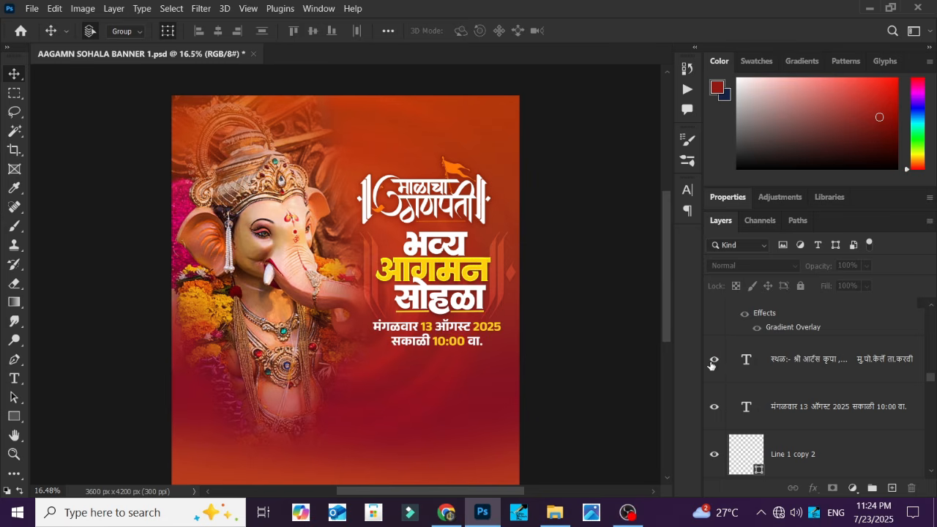
click(715, 359)
scroll(485, 317, down, 2)
scroll(454, 286, up, 1)
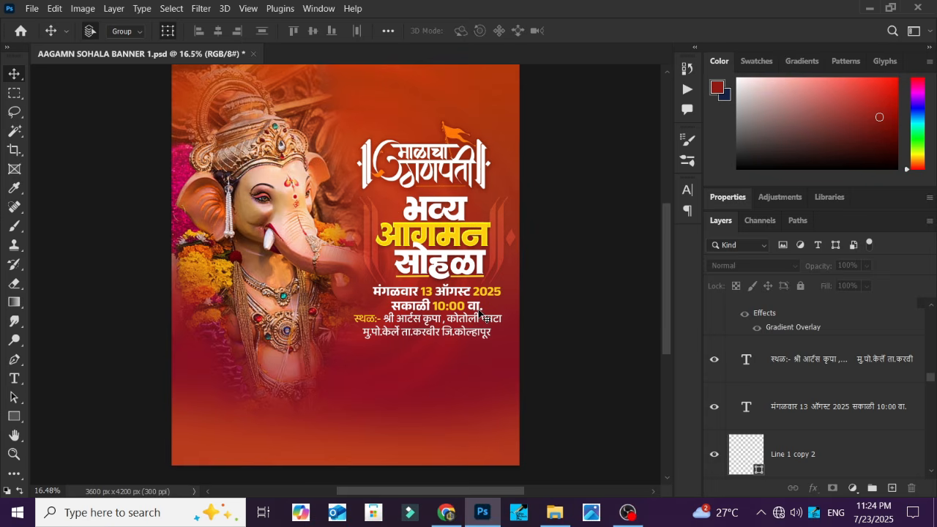
Examine the date and time text up close and check which layer holds it
key(ctrl+plus)
key(ctrl+plus)
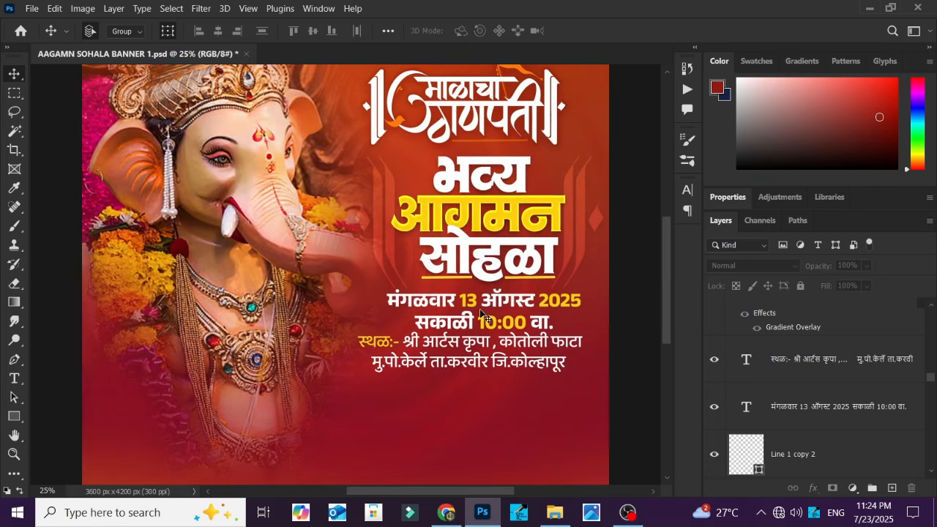
drag(524, 302, 438, 249)
key(ctrl+plus)
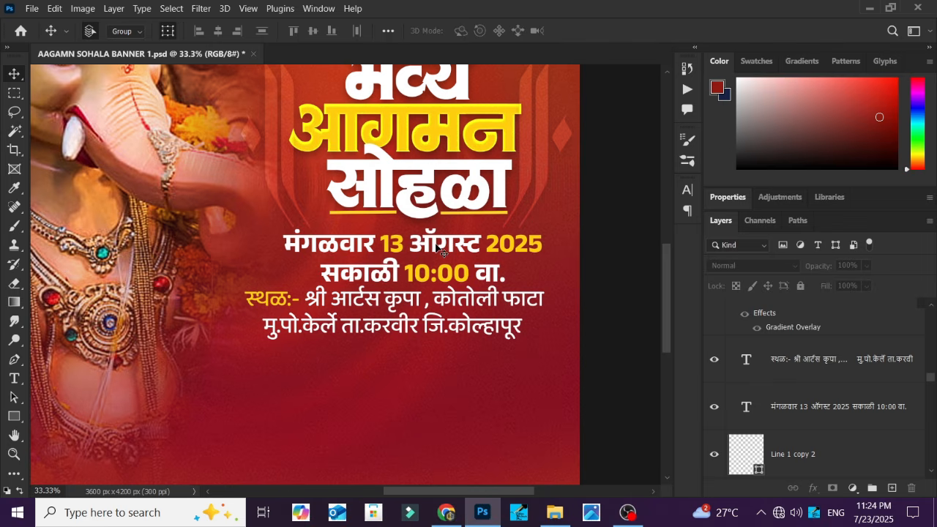
click(435, 246)
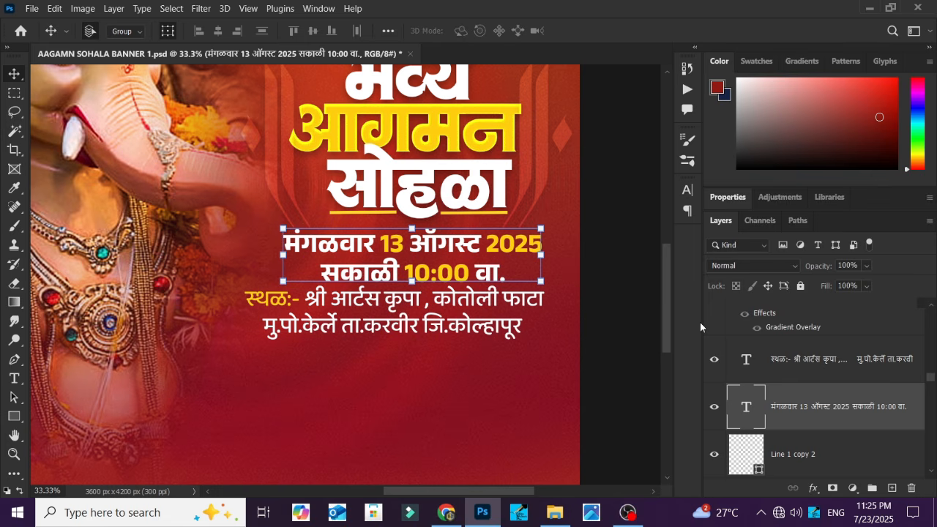
click(602, 227)
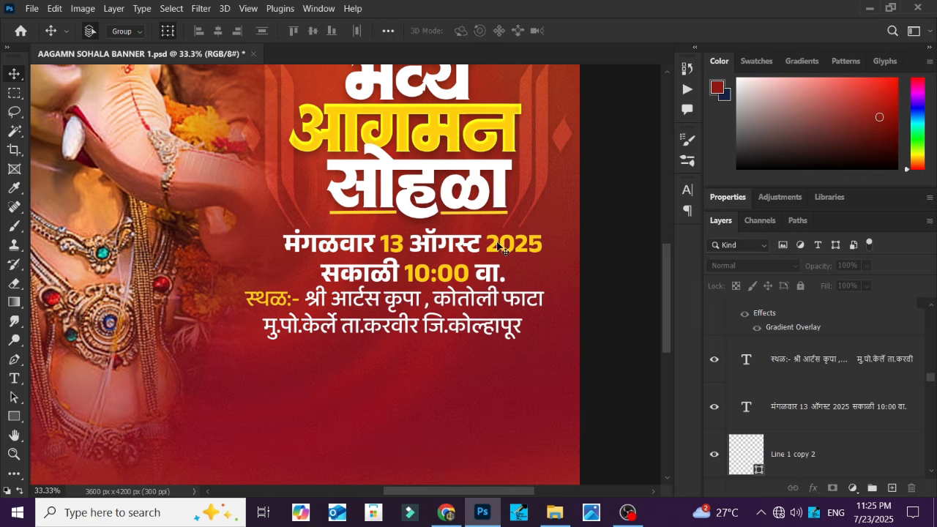
click(498, 248)
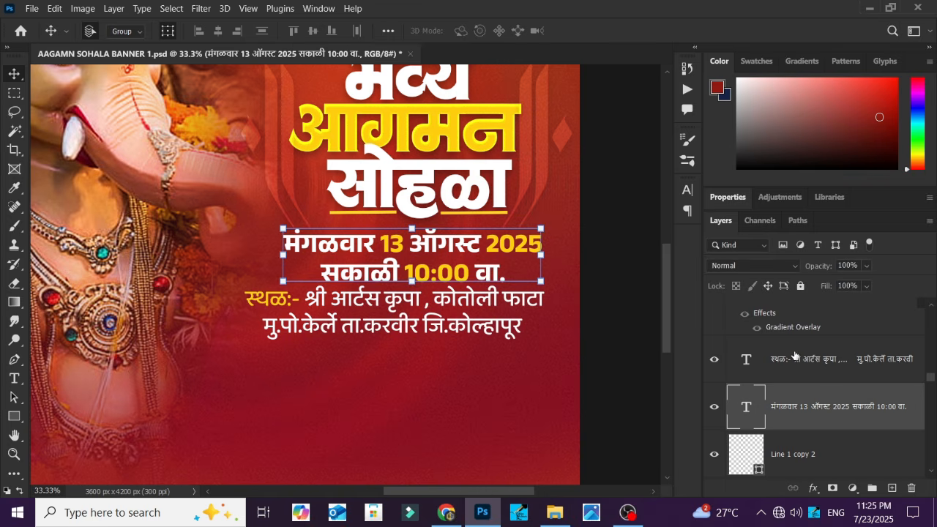
click(616, 268)
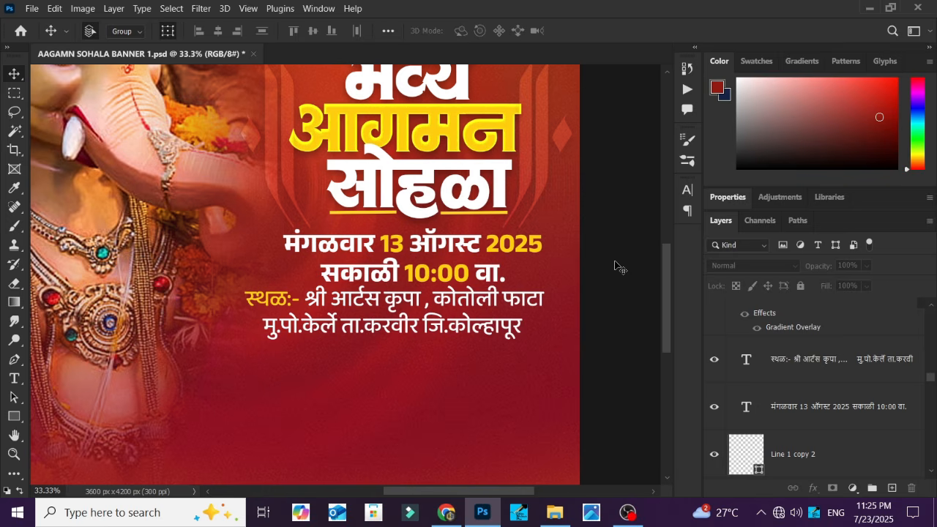
Show the विशेष आकर्षण text layer below the venue lines and select it to check its Gradient Overlay effect
scroll(430, 247, up, 4)
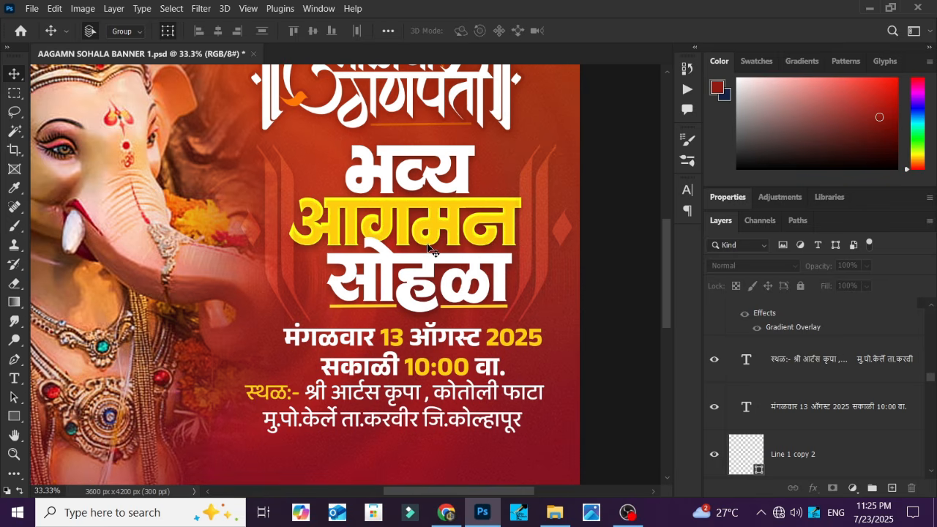
key(ctrl+minus)
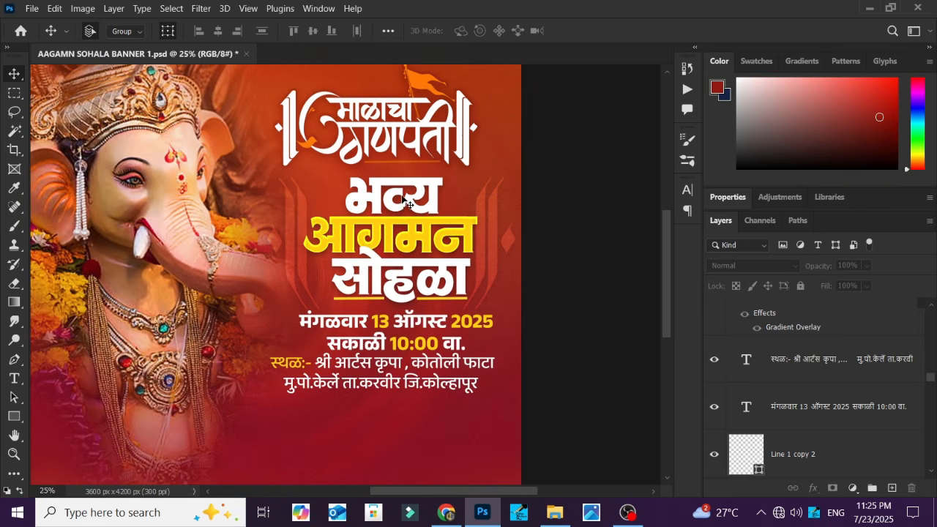
scroll(739, 437, up, 2)
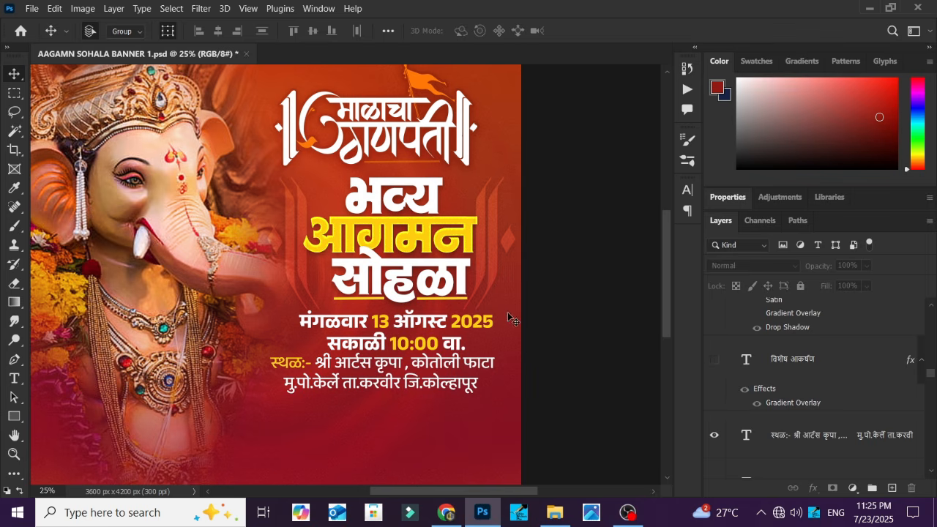
scroll(507, 312, up, 4)
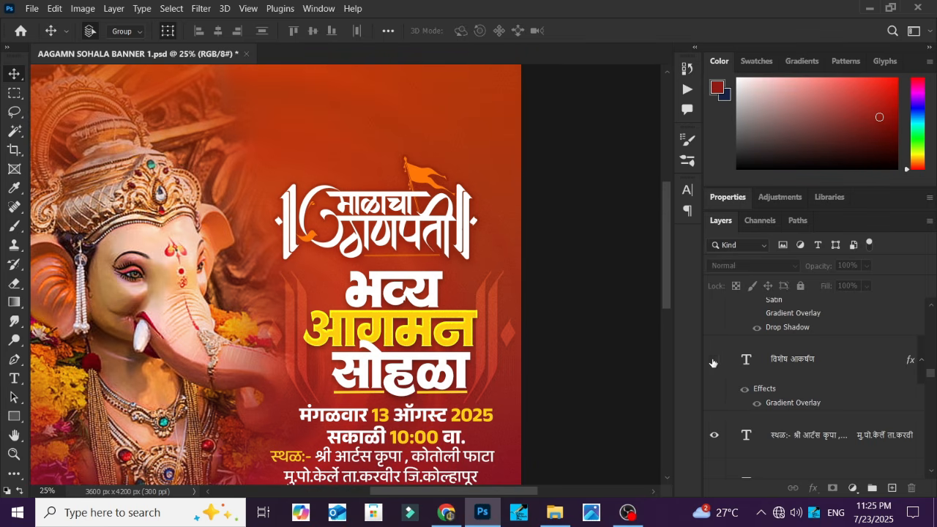
click(713, 361)
scroll(520, 327, down, 6)
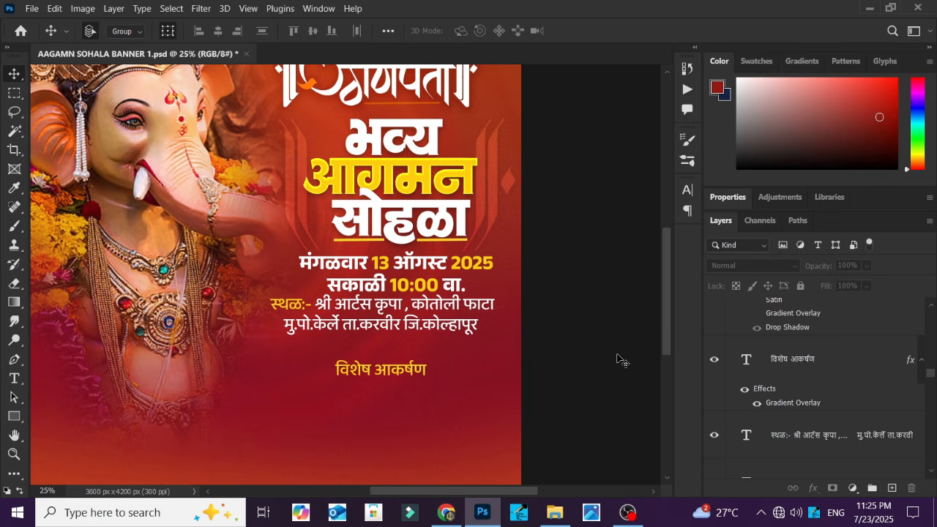
click(402, 375)
scroll(792, 381, up, 2)
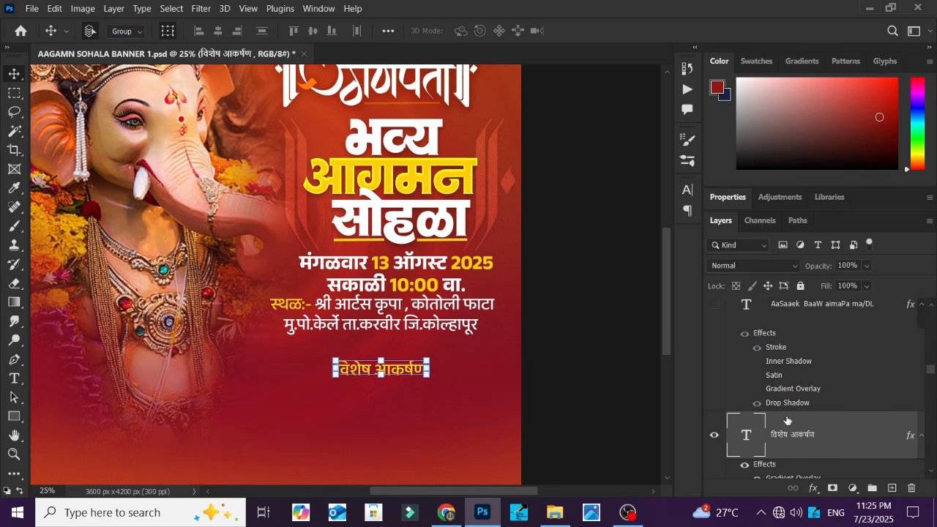
scroll(773, 437, down, 2)
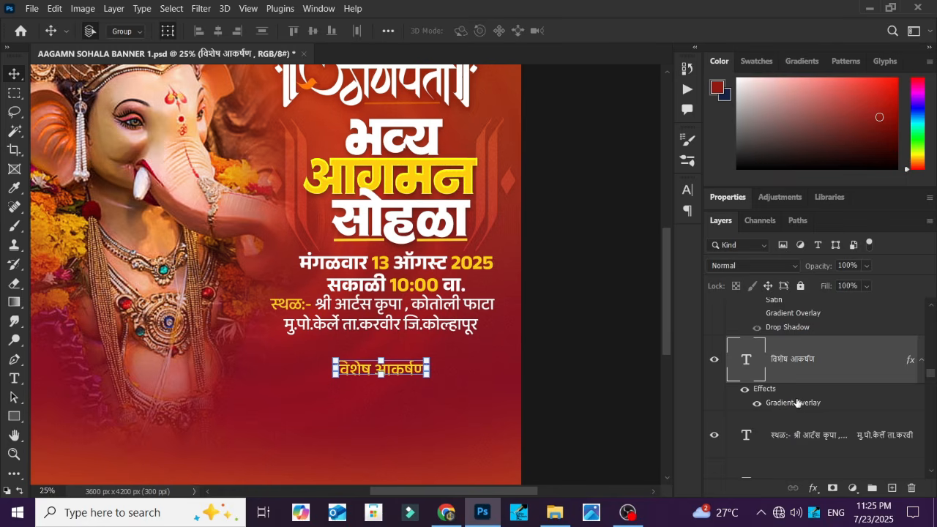
Show the organisation name text and its address line across the upper part of the banner
scroll(797, 404, up, 4)
click(714, 380)
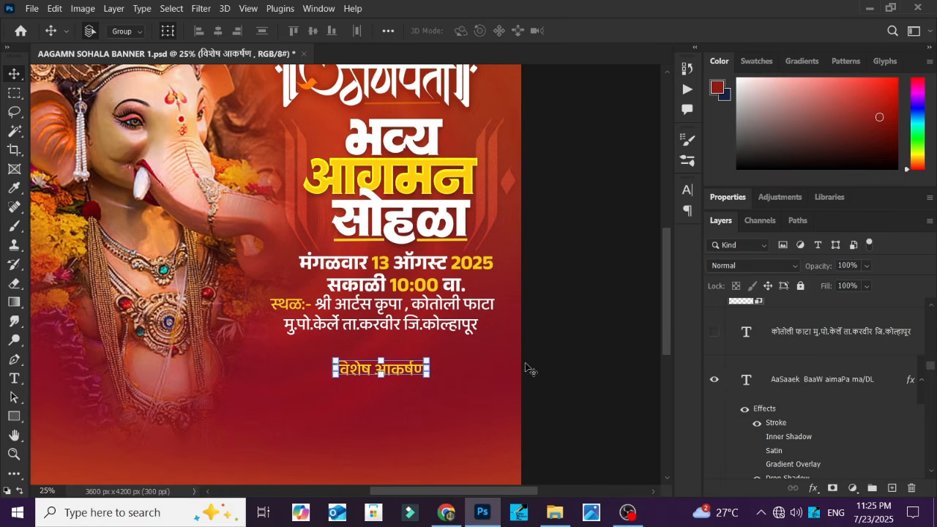
click(713, 331)
drag(670, 320, 668, 279)
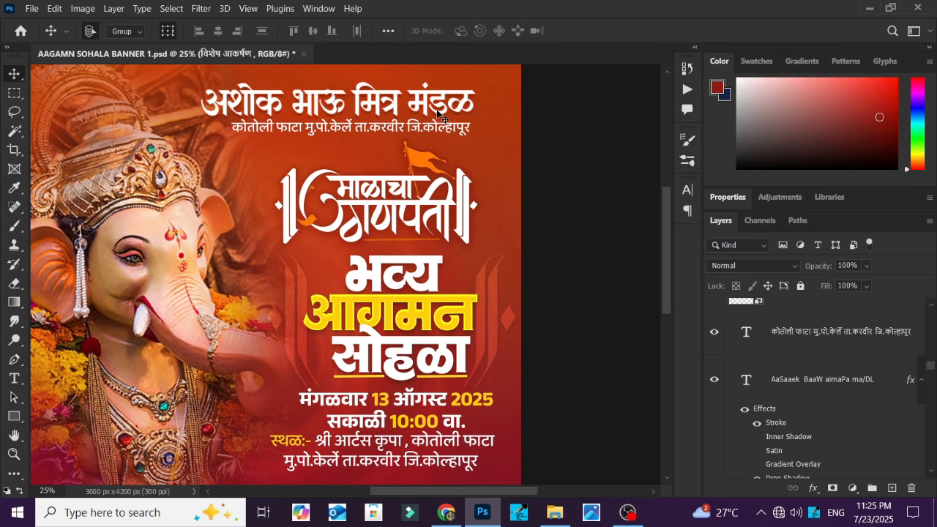
Inspect the organisation name layer's effects and the address text layer beneath it
scroll(736, 424, down, 2)
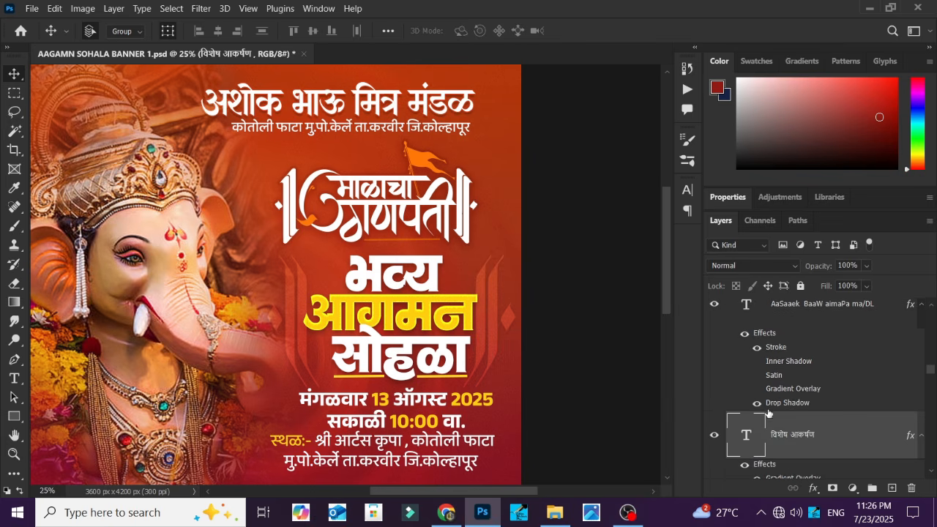
click(591, 247)
scroll(353, 166, up, 1)
click(364, 153)
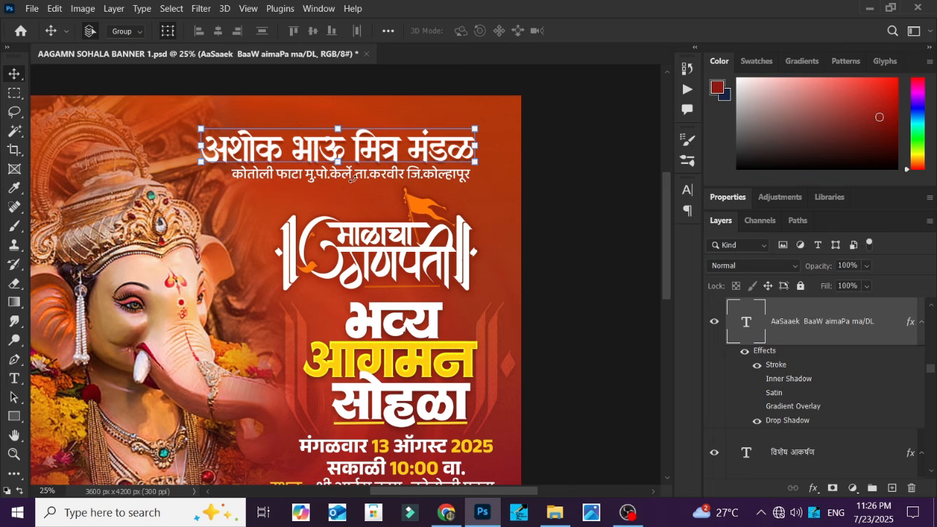
click(501, 193)
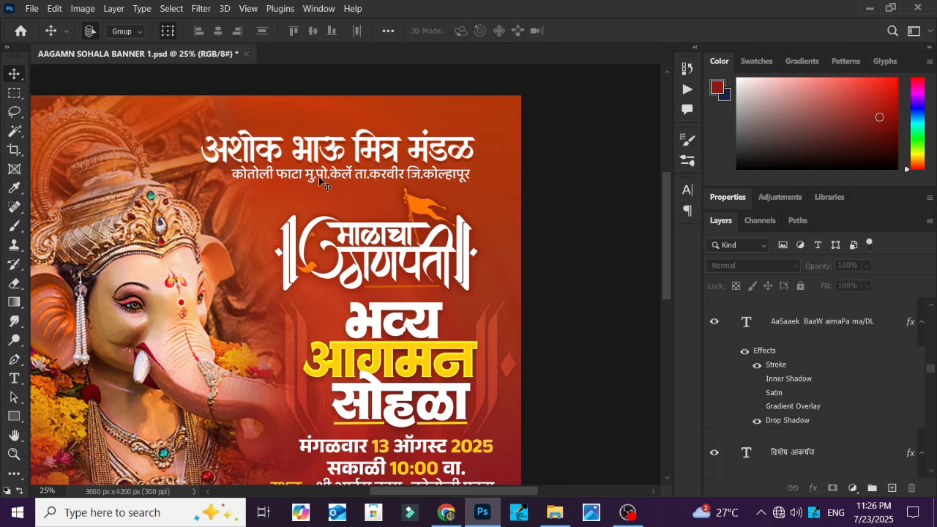
click(391, 182)
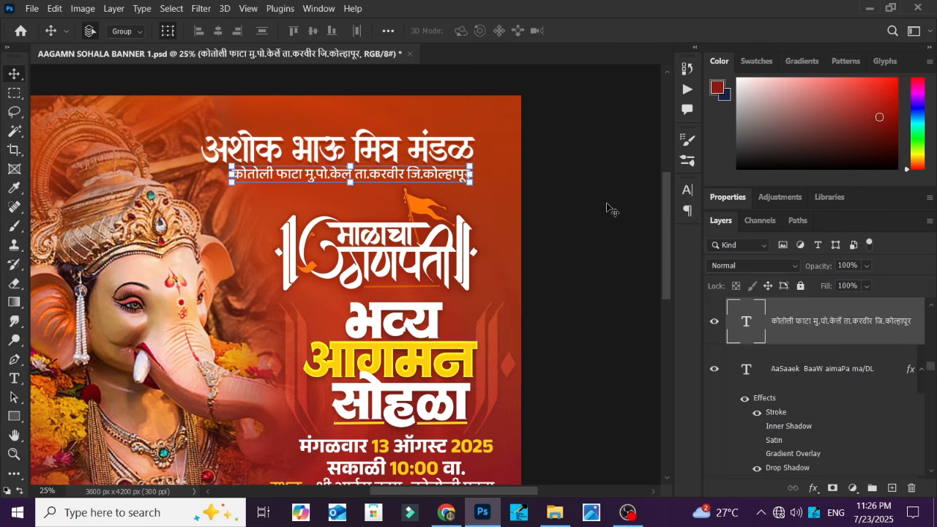
click(628, 262)
Review the layer style of the organisation name text, including its Stroke effect, and close the settings
click(446, 150)
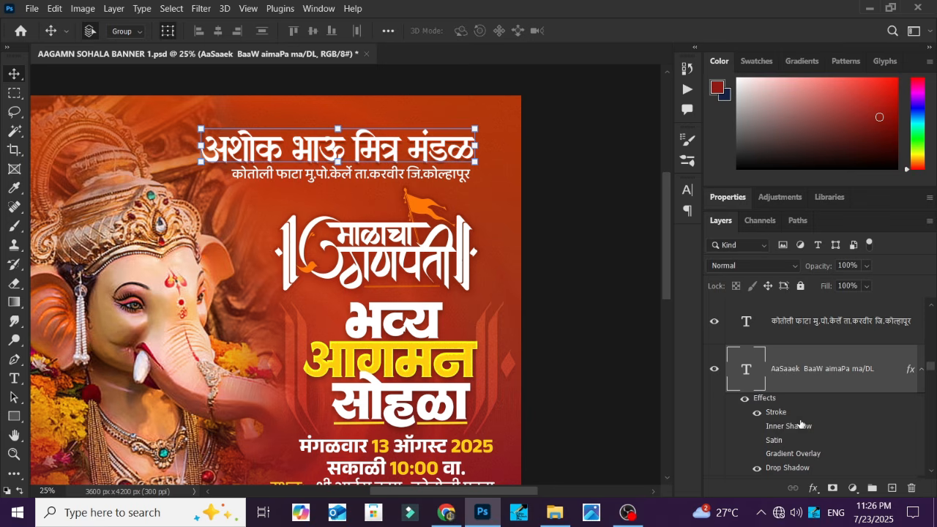
click(615, 247)
click(457, 154)
click(423, 270)
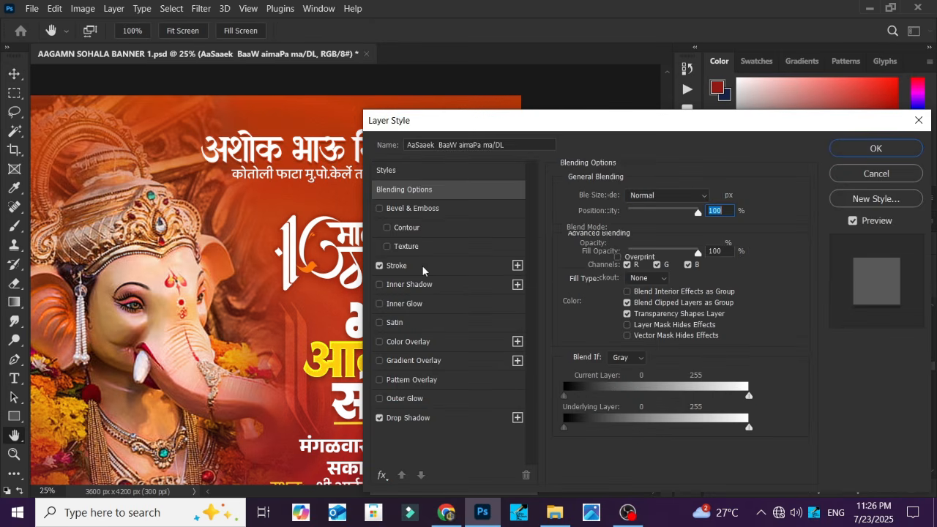
click(856, 150)
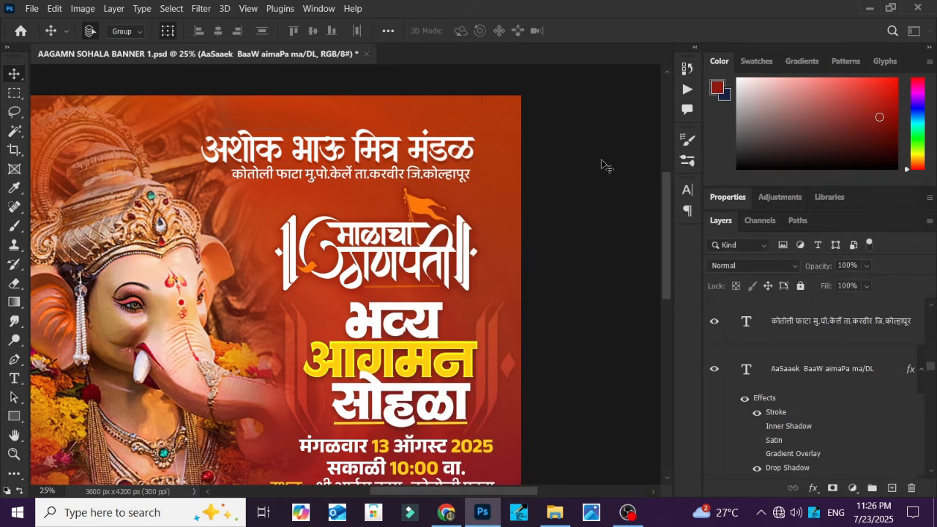
click(603, 161)
Show the PT_Line PNG17 ornamental divider between the venue text and the विशेष आकर्षण heading
drag(335, 270, 336, 246)
drag(377, 370, 452, 220)
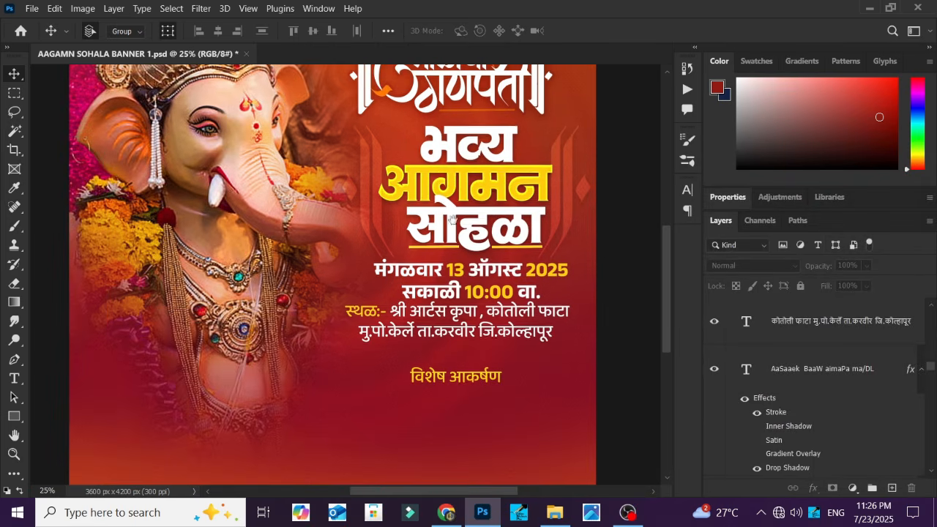
scroll(452, 219, down, 2)
scroll(836, 398, down, 5)
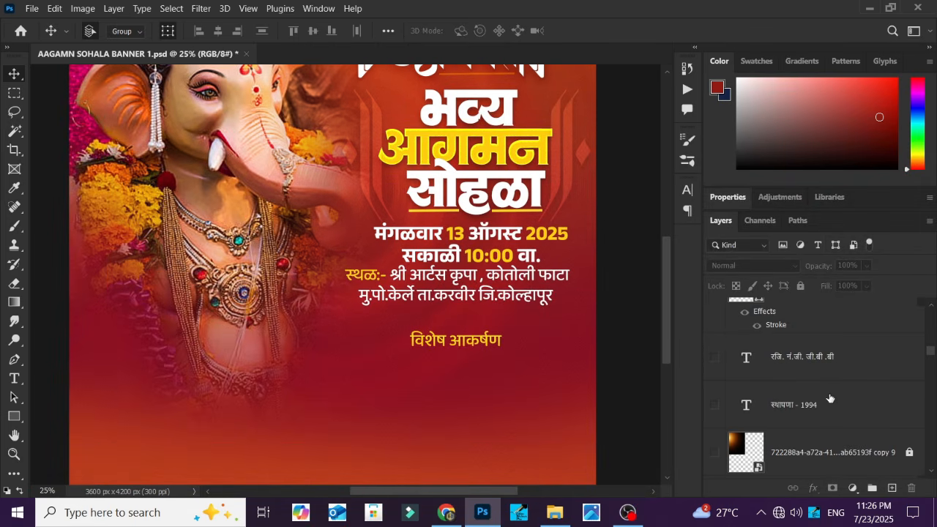
scroll(809, 408, down, 3)
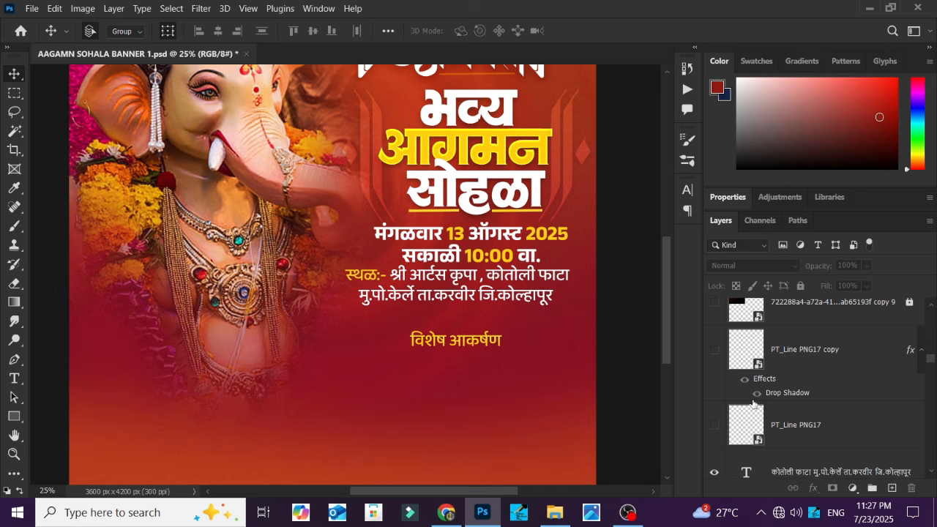
click(715, 425)
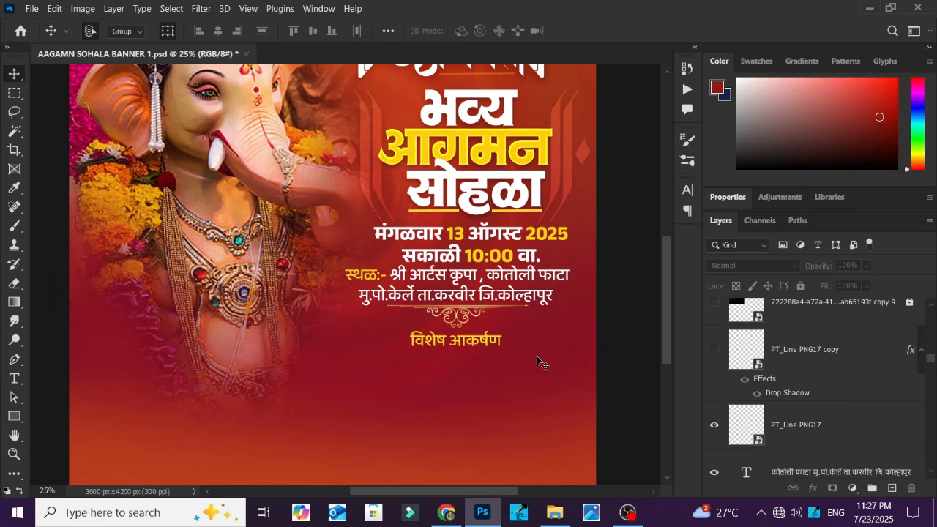
Show the PT_Line PNG17 copy layer as a second ornamental divider near the banner's lower edge
scroll(537, 356, up, 2)
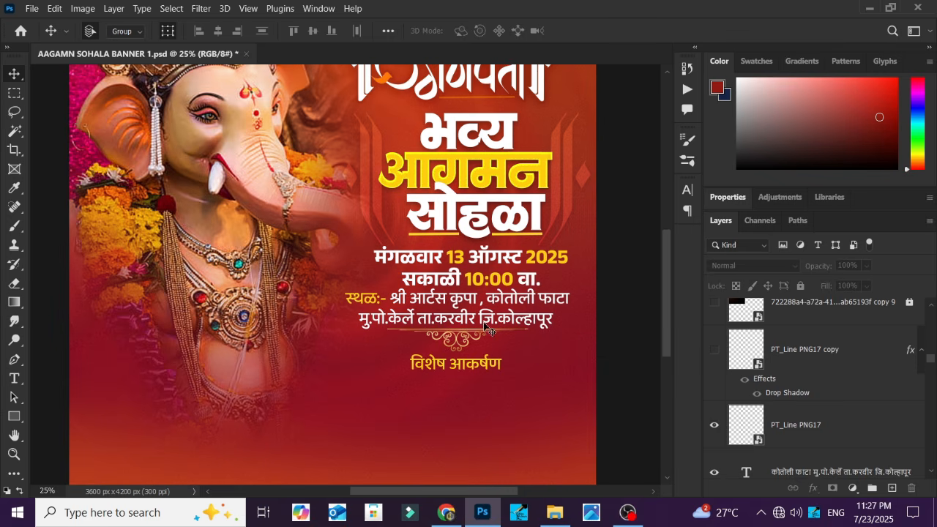
scroll(490, 329, up, 10)
scroll(469, 309, down, 3)
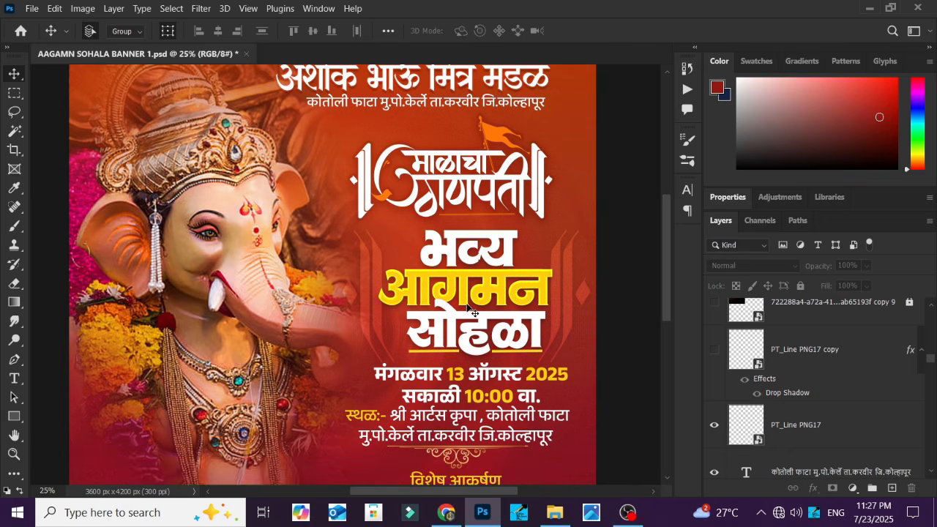
scroll(470, 310, up, 1)
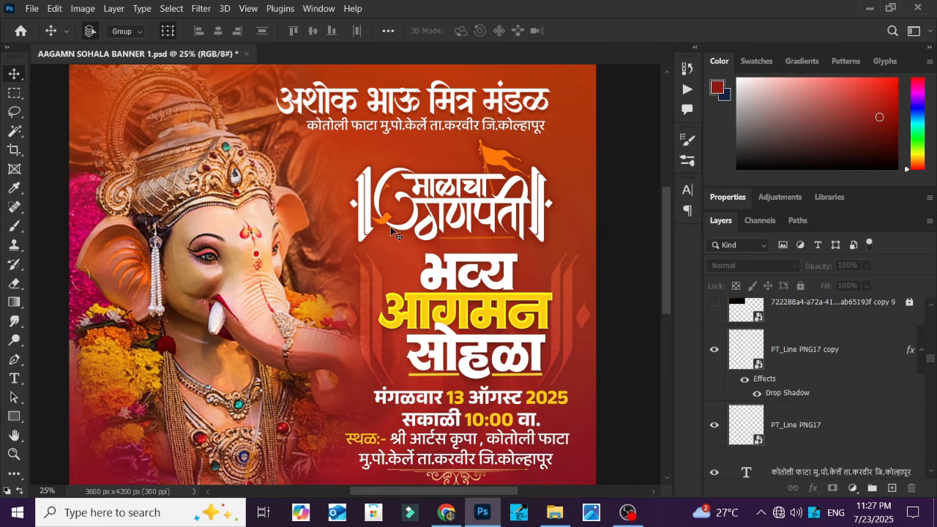
scroll(390, 227, down, 10)
scroll(399, 292, down, 1)
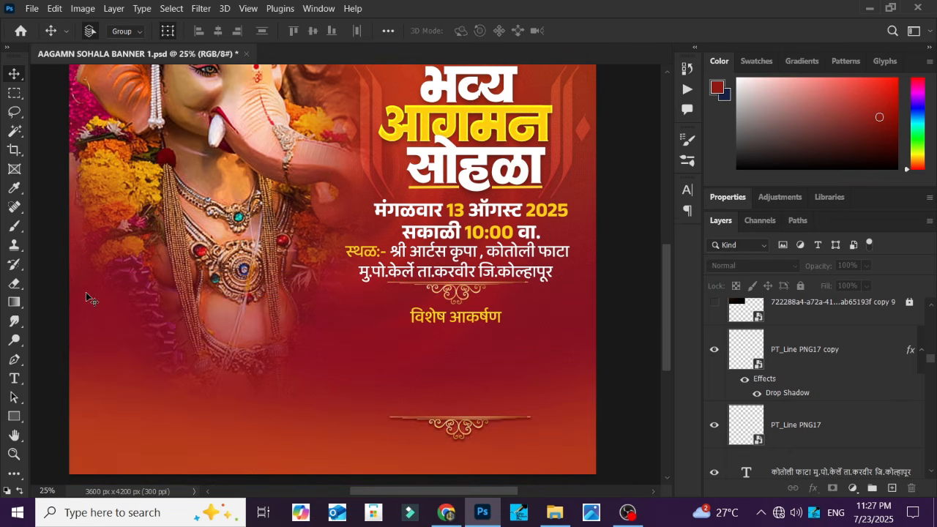
scroll(439, 327, down, 2)
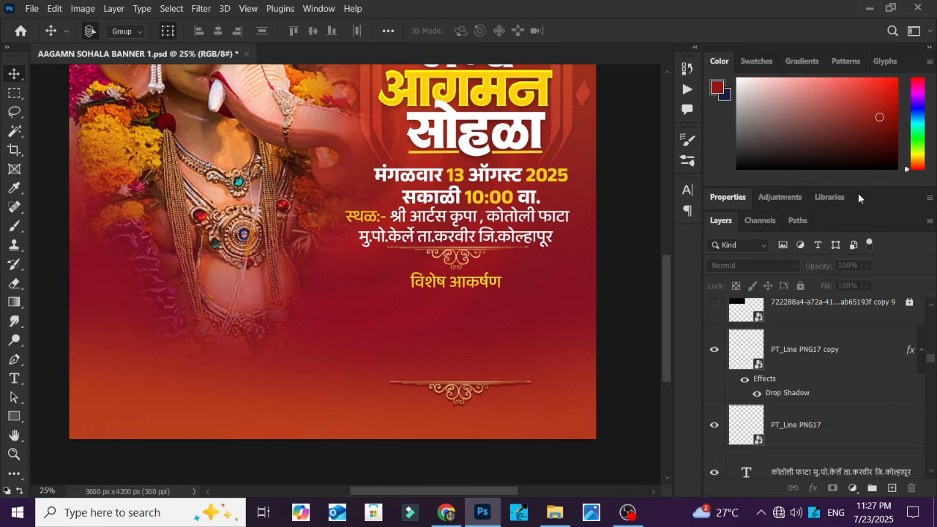
Give the layer list more height and show the locked light image layer ending in copy 9
drag(859, 194, 844, 177)
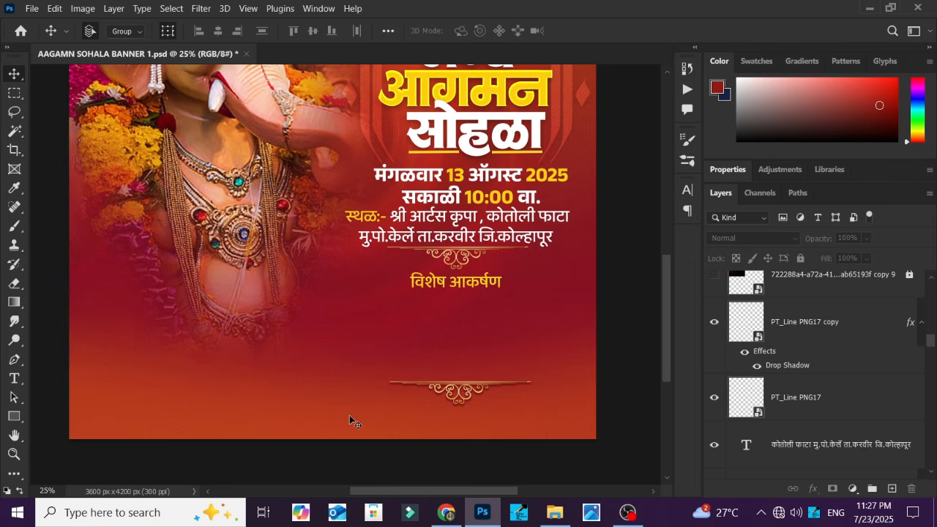
scroll(782, 415, up, 1)
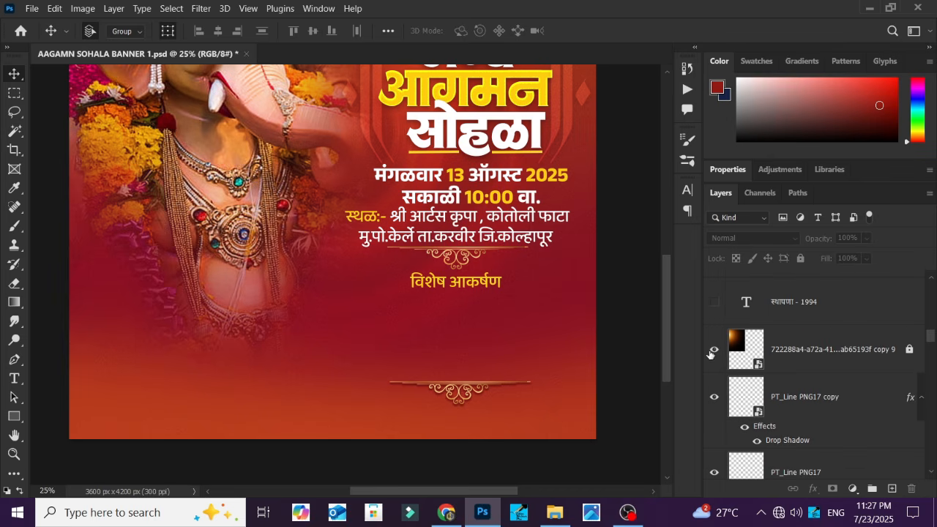
Unlock the light image layer ending in copy 9, which lies over the idol's upper corner
scroll(565, 326, up, 5)
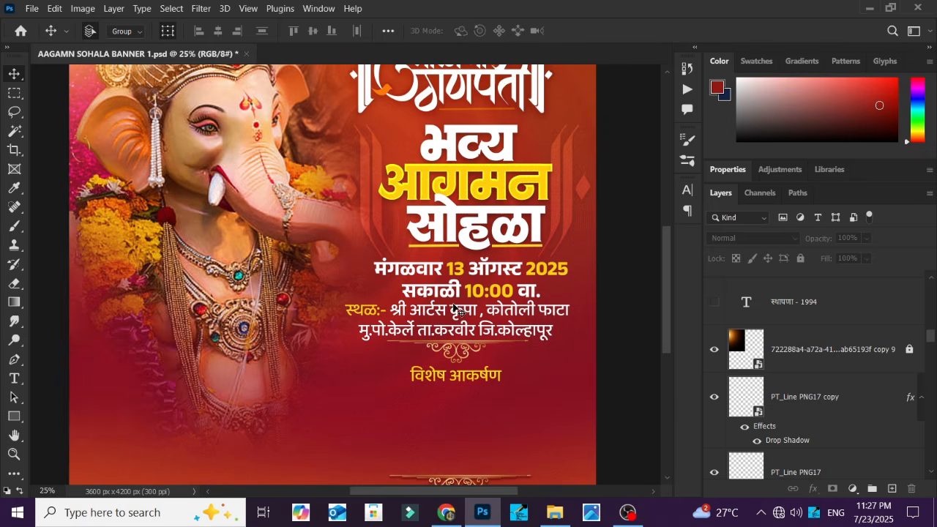
key(ctrl+minus)
scroll(156, 127, up, 1)
scroll(230, 152, down, 1)
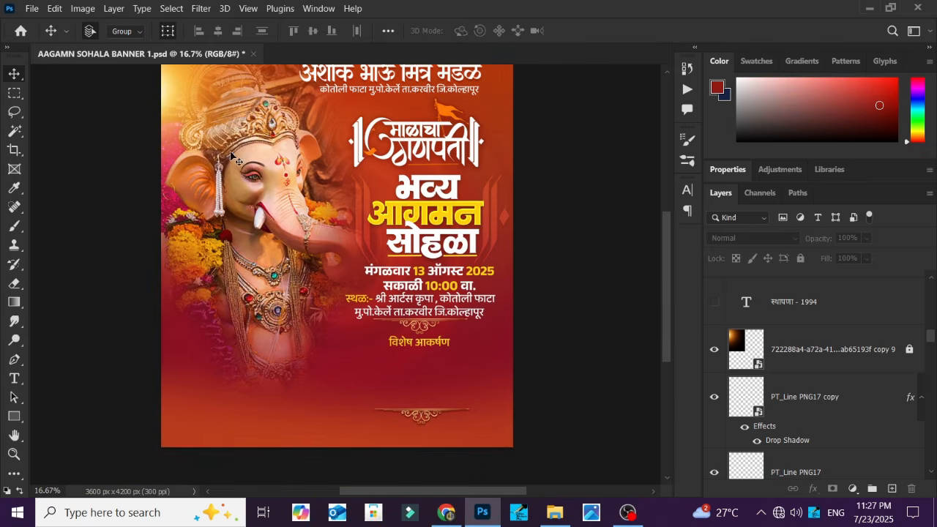
scroll(230, 151, up, 1)
click(893, 350)
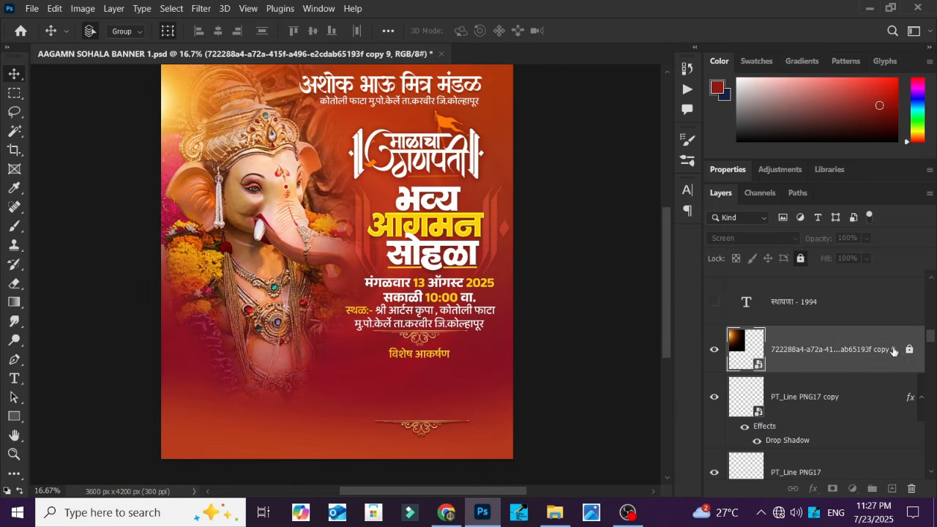
click(909, 350)
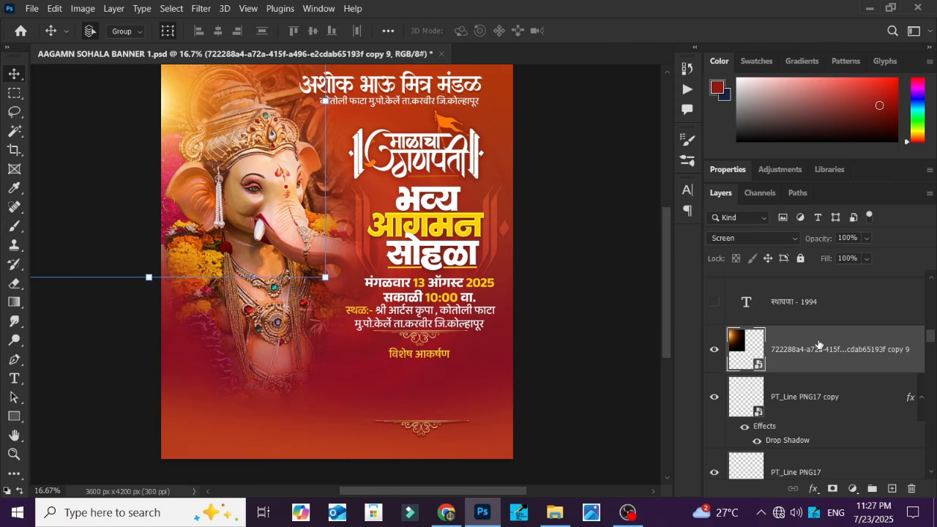
scroll(162, 166, up, 4)
mouse_move(211, 152)
mouse_down()
mouse_move(393, 183)
mouse_move(170, 147)
mouse_move(210, 150)
mouse_up()
Show the स्थापना - 1994 text and the registration-number text above the organisation name
scroll(209, 150, down, 3)
scroll(864, 428, up, 1)
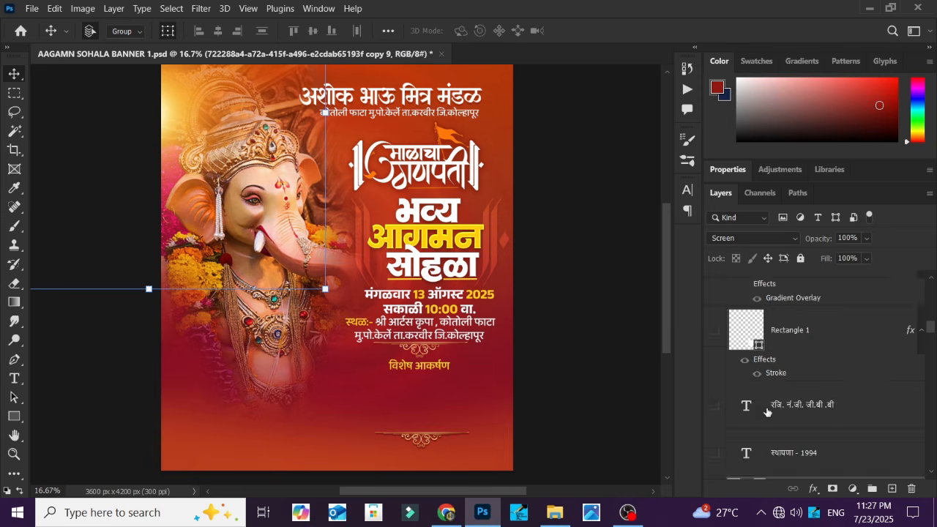
scroll(743, 431, down, 1)
scroll(746, 419, up, 2)
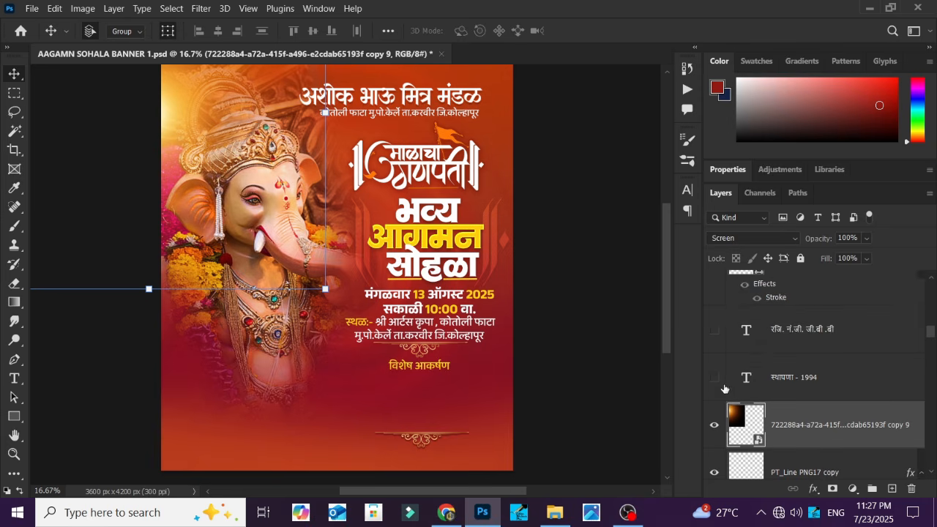
click(714, 378)
scroll(337, 184, up, 1)
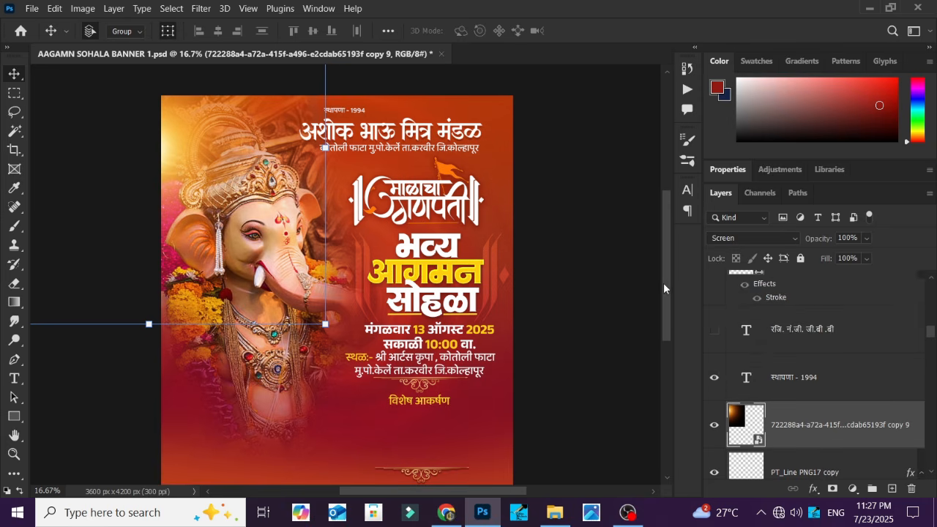
click(715, 330)
click(563, 207)
Show the white Rectangle 1 box and its ? text below the विशेष आकर्षण heading, checking the box off and on
scroll(747, 368, up, 2)
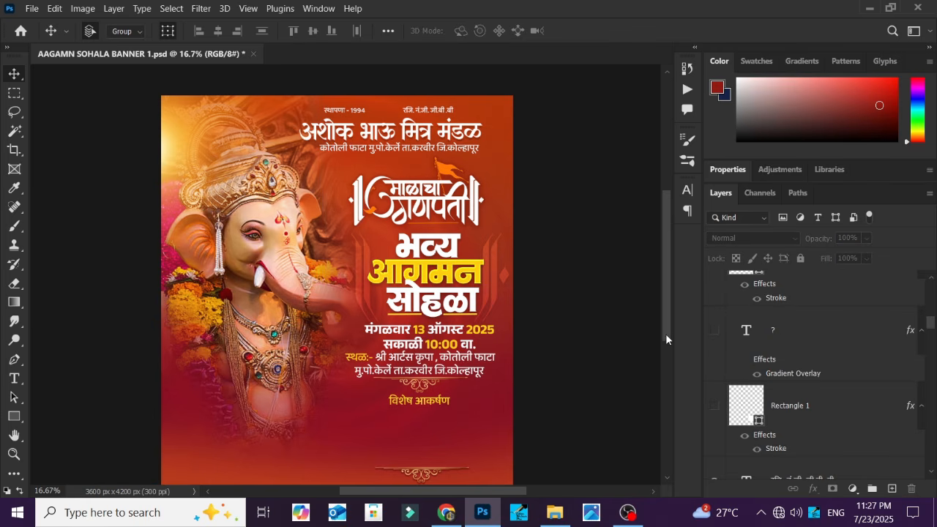
click(713, 407)
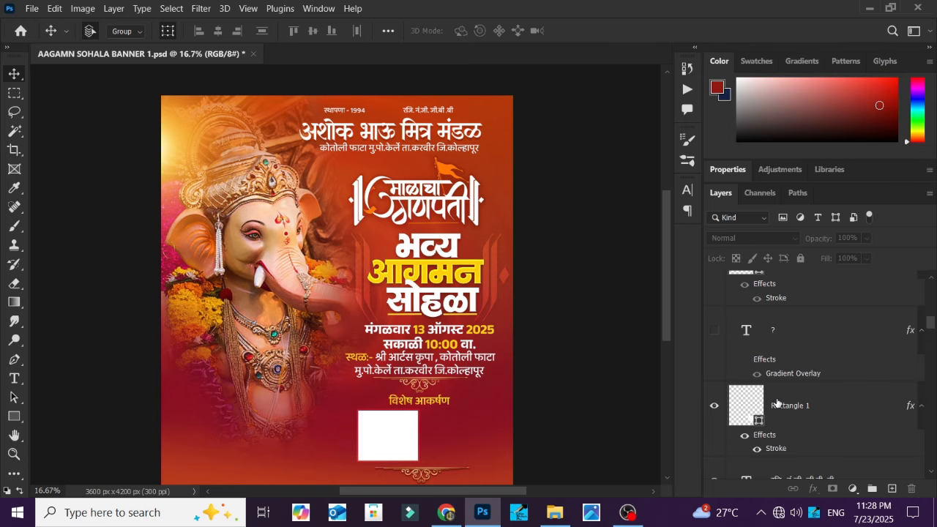
click(714, 329)
scroll(734, 358, up, 2)
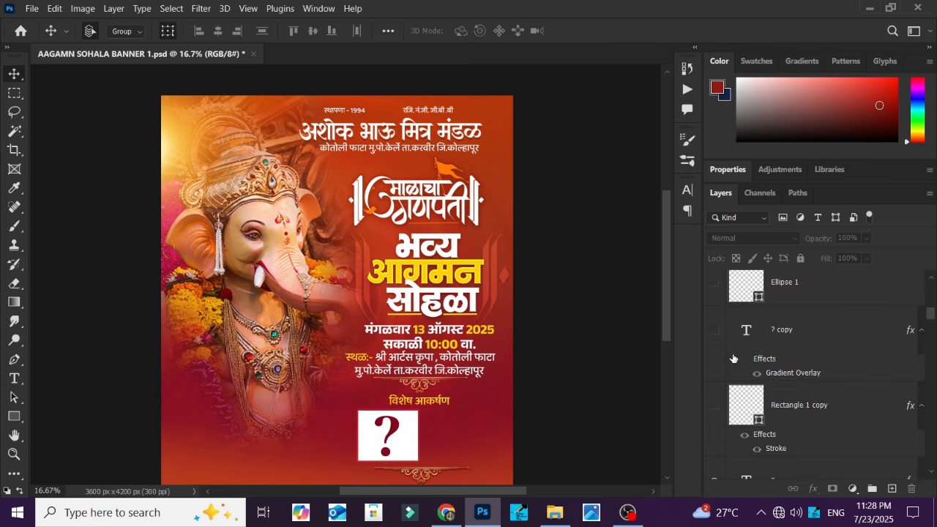
scroll(722, 402, down, 2)
scroll(719, 410, down, 1)
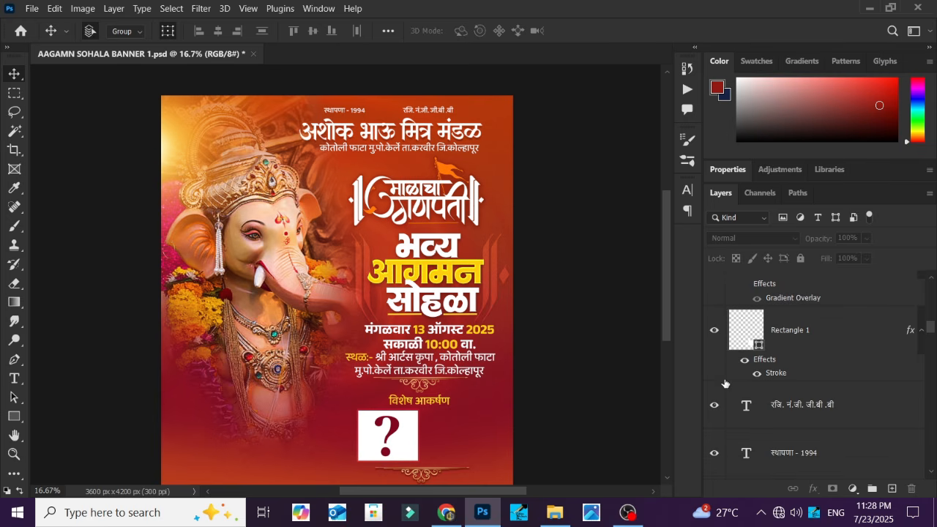
click(714, 331)
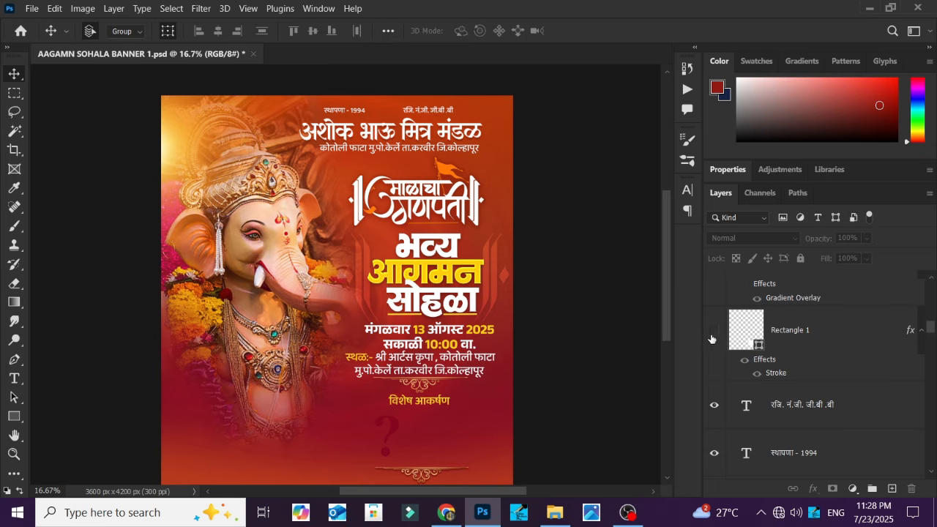
click(713, 339)
Show Rectangle 1 copy and the ? copy text as a second box beside the first
scroll(733, 380, up, 3)
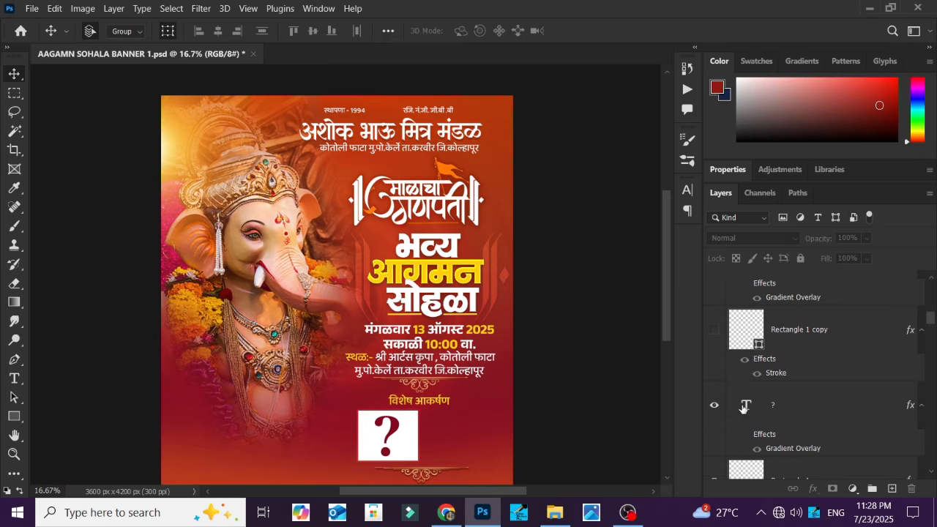
click(715, 329)
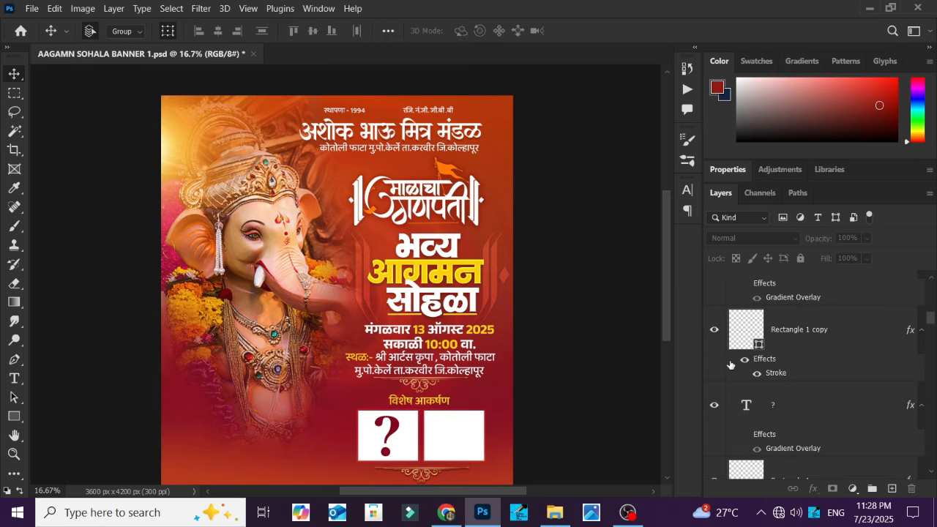
scroll(732, 362, up, 1)
click(715, 331)
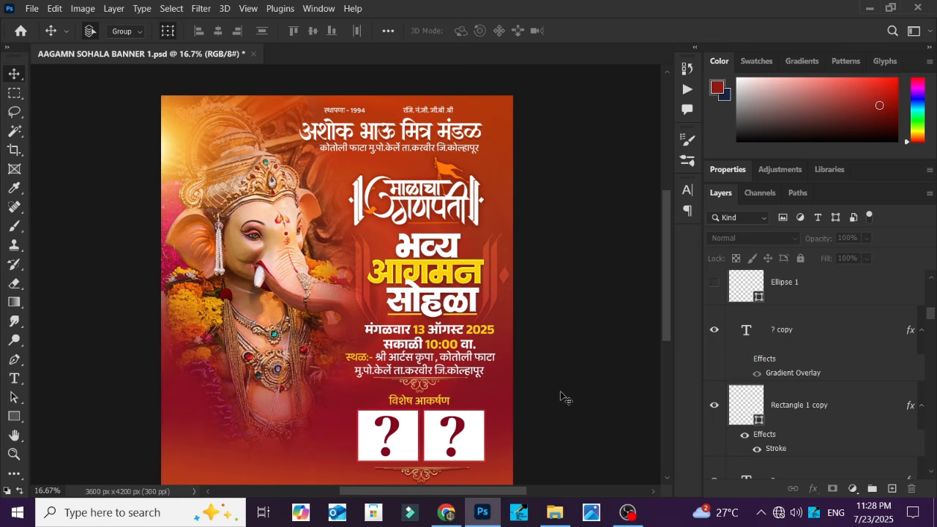
scroll(564, 388, down, 1)
scroll(492, 369, up, 1)
scroll(492, 368, down, 2)
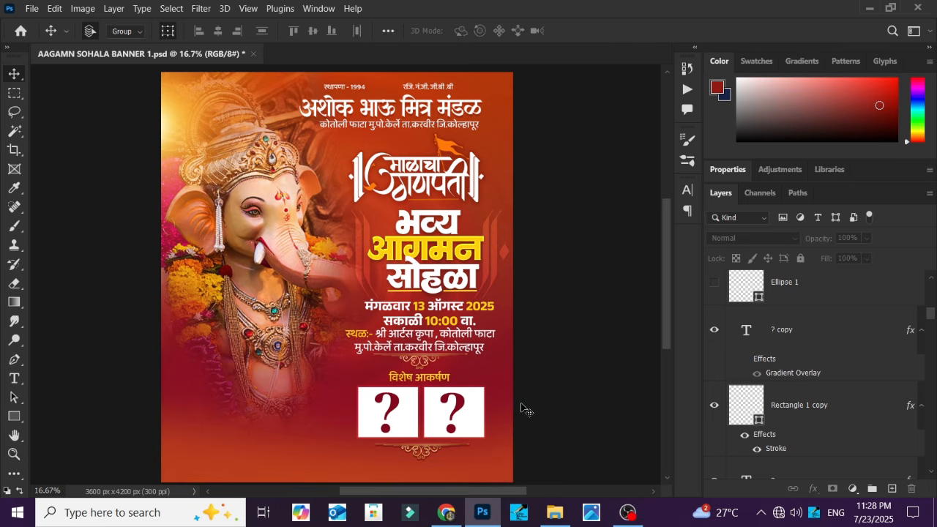
Show the Ellipse 1 and Ellipse 1 copy dots on both sides of the विशेष आकर्षण heading
scroll(789, 342, up, 3)
click(715, 432)
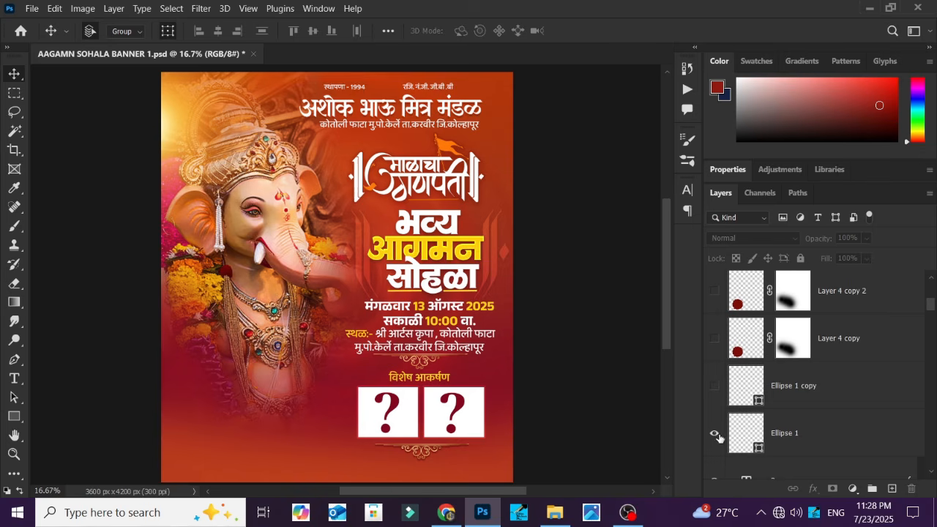
scroll(727, 401, down, 2)
click(716, 315)
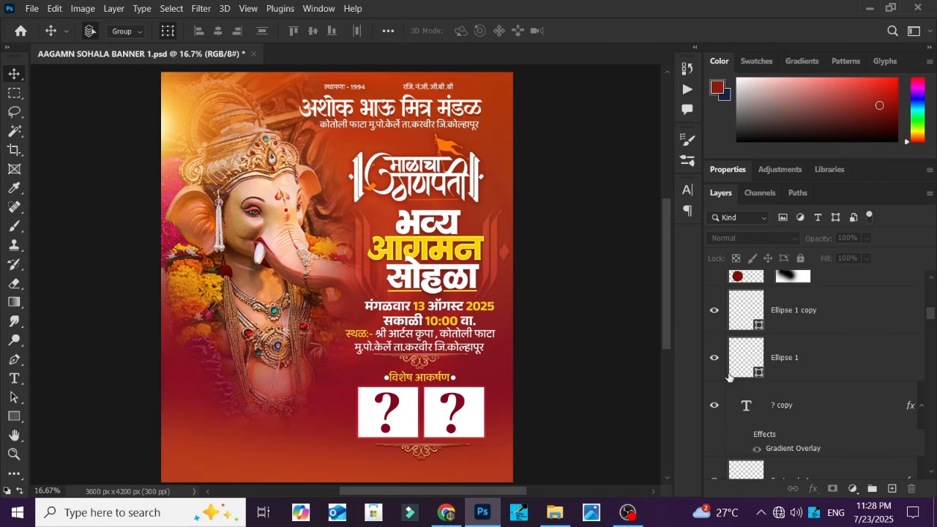
scroll(732, 380, down, 2)
Show the Layer 4 copy red circle below the idol and set its blend mode to Darker Color
scroll(744, 395, up, 6)
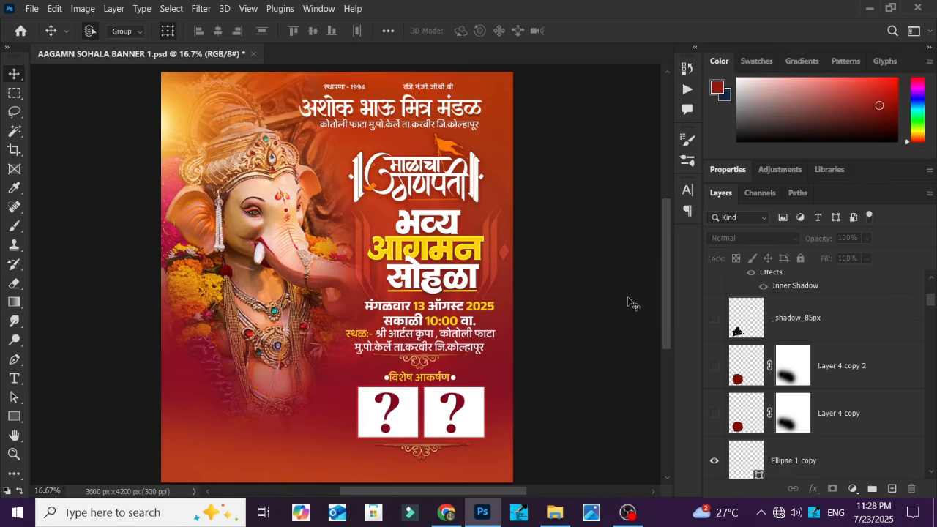
scroll(322, 219, up, 3)
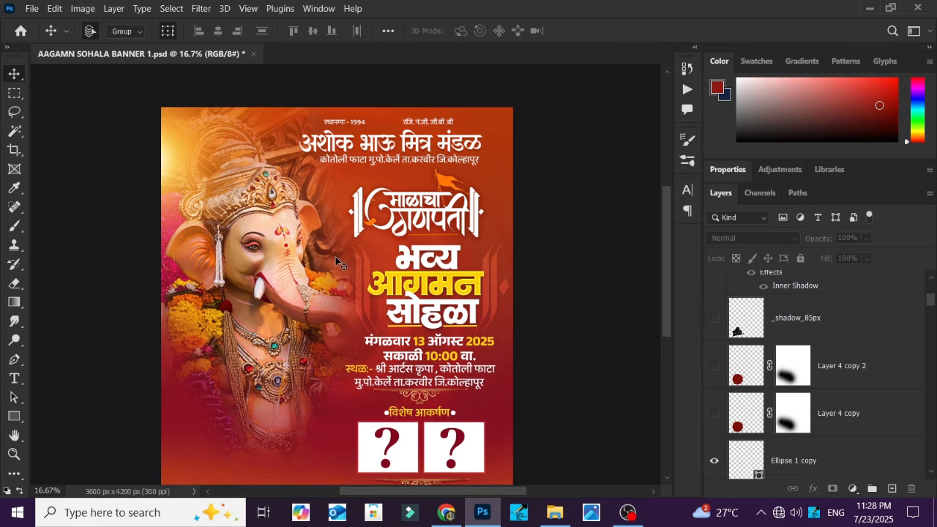
scroll(330, 227, down, 3)
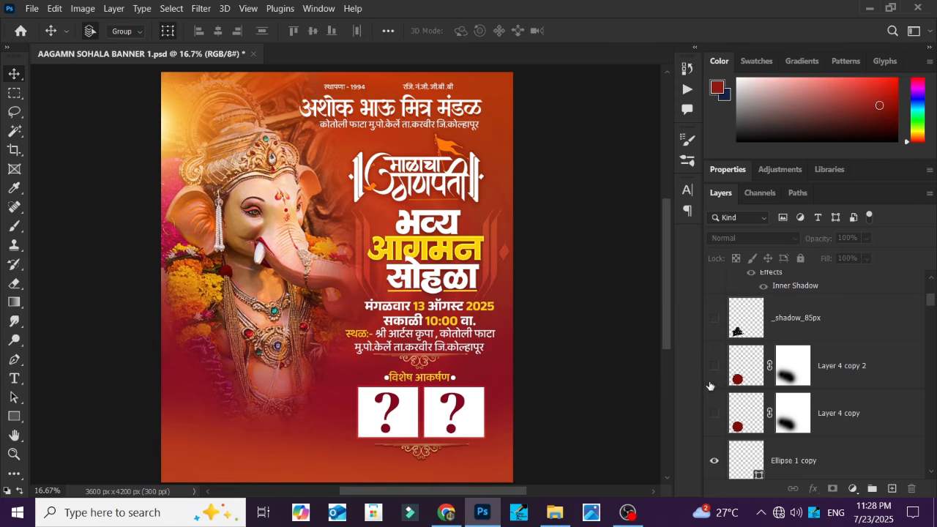
click(715, 413)
click(239, 447)
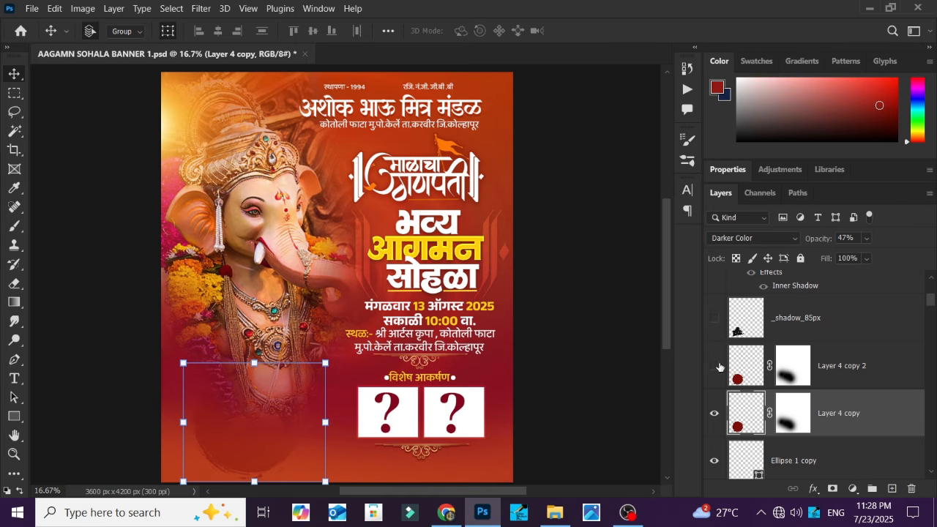
click(759, 240)
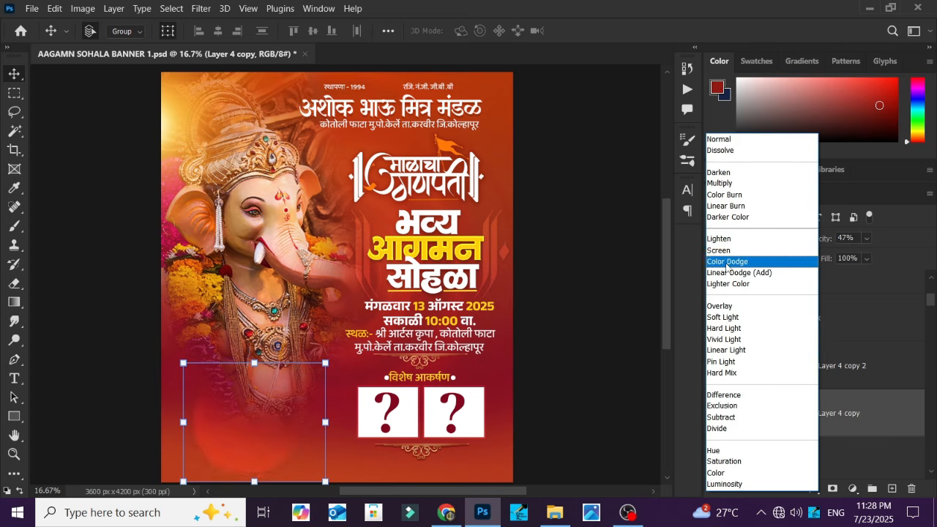
click(722, 217)
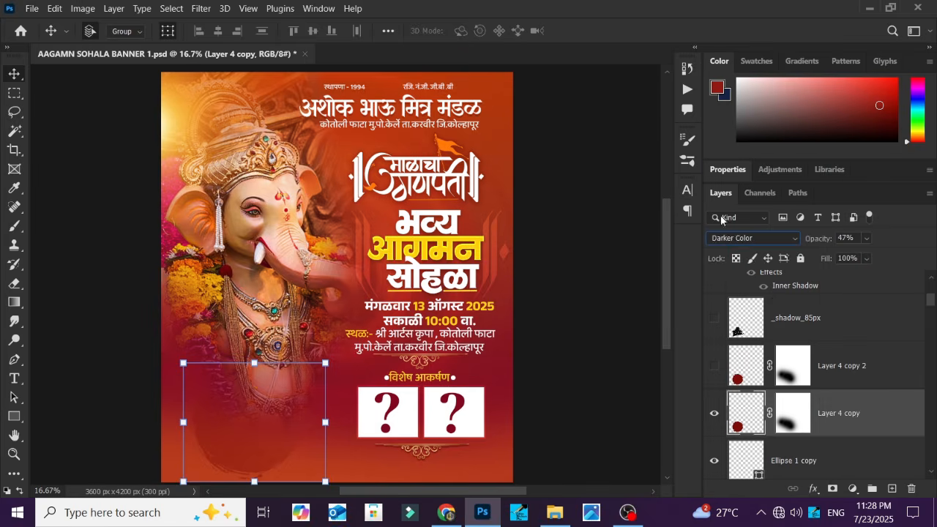
click(614, 343)
click(253, 423)
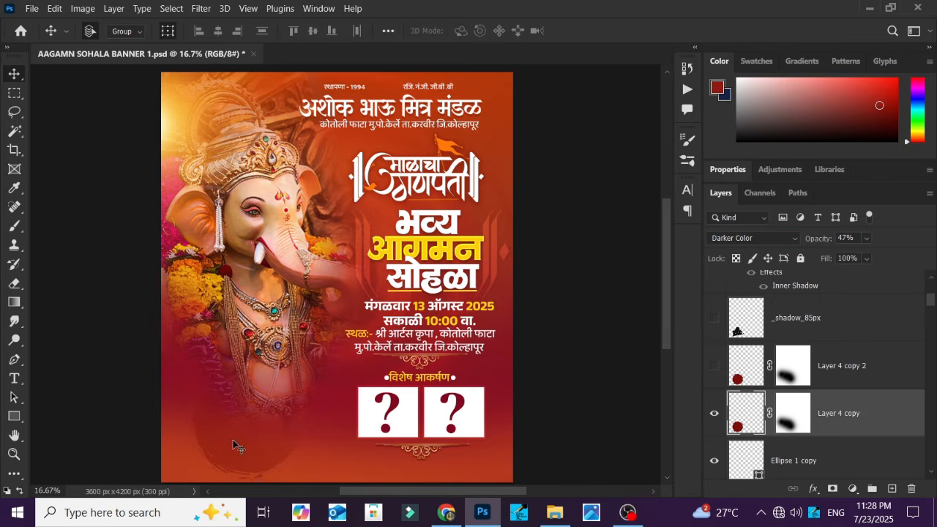
Show Layer 4 copy 2, the _shadow_85px layer and Group 1 over the circle below the idol
click(714, 365)
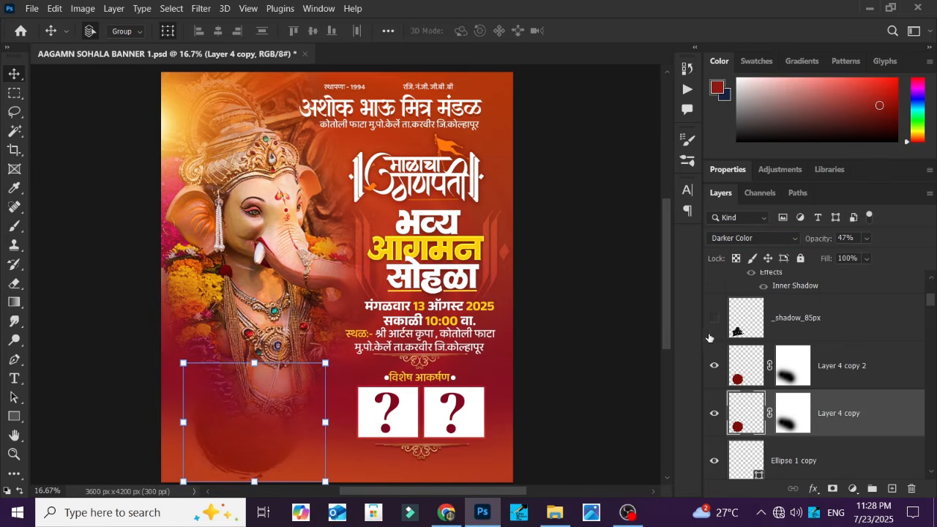
click(715, 318)
scroll(733, 354, up, 2)
click(715, 334)
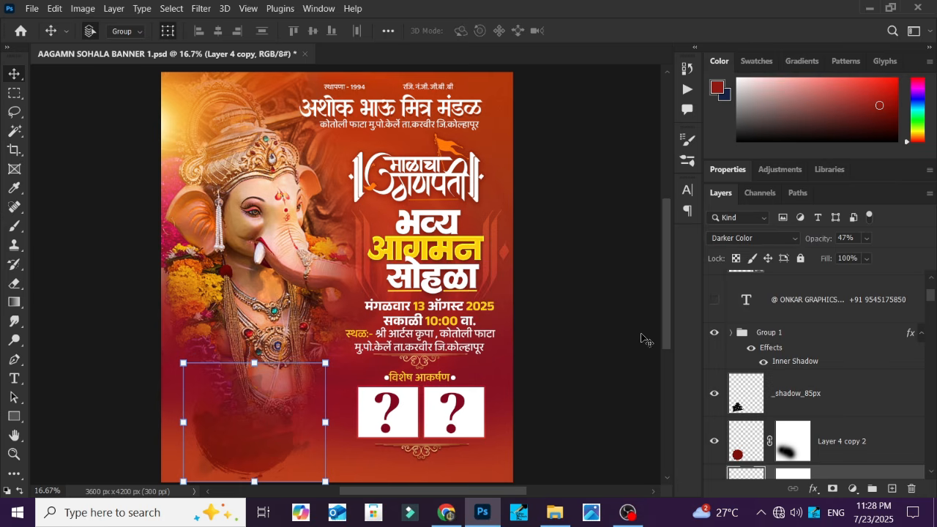
Expand Group 1 and show its आगमनाला.., हे and राजा calligraphy text layers
click(731, 333)
click(710, 393)
scroll(744, 402, down, 3)
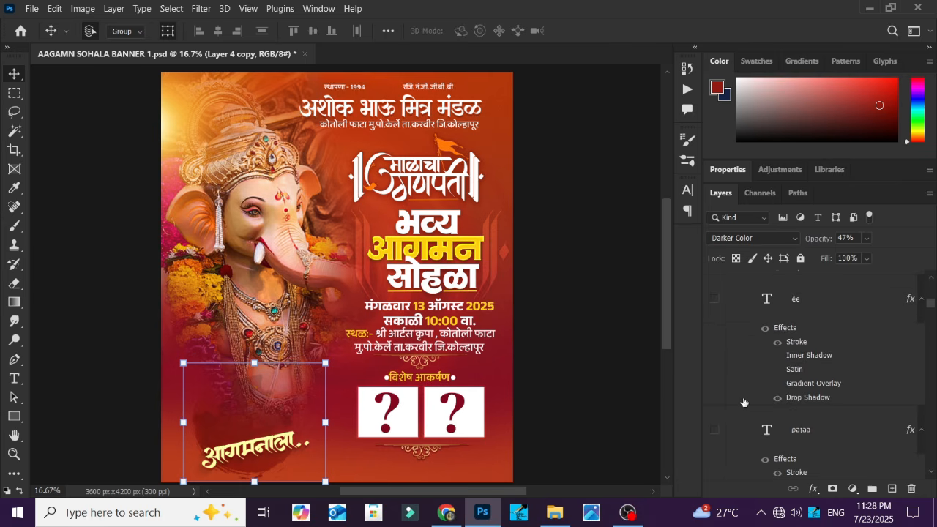
click(715, 299)
click(714, 430)
Show the तुझ्या, आतूर and मन text layers to complete the calligraphy, and collapse Group 1
scroll(758, 432, down, 3)
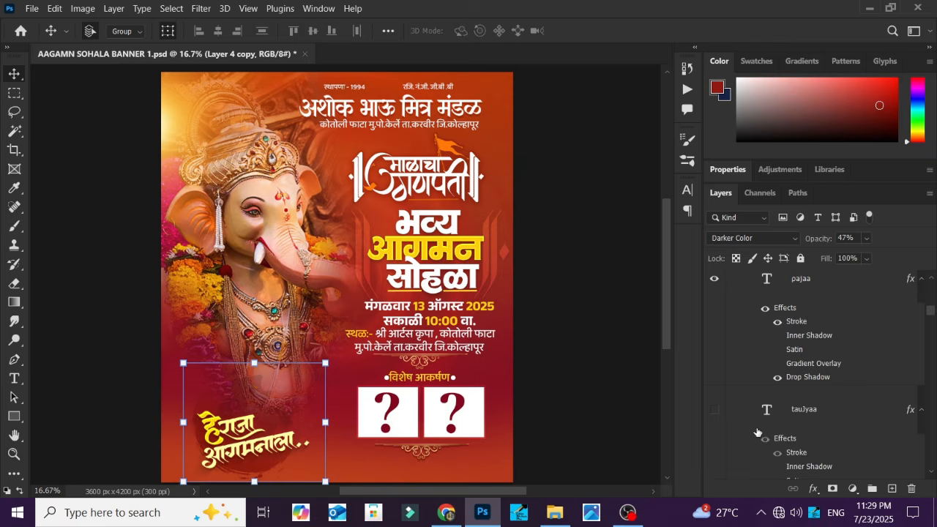
click(713, 414)
scroll(745, 427, down, 1)
click(710, 396)
scroll(738, 413, down, 3)
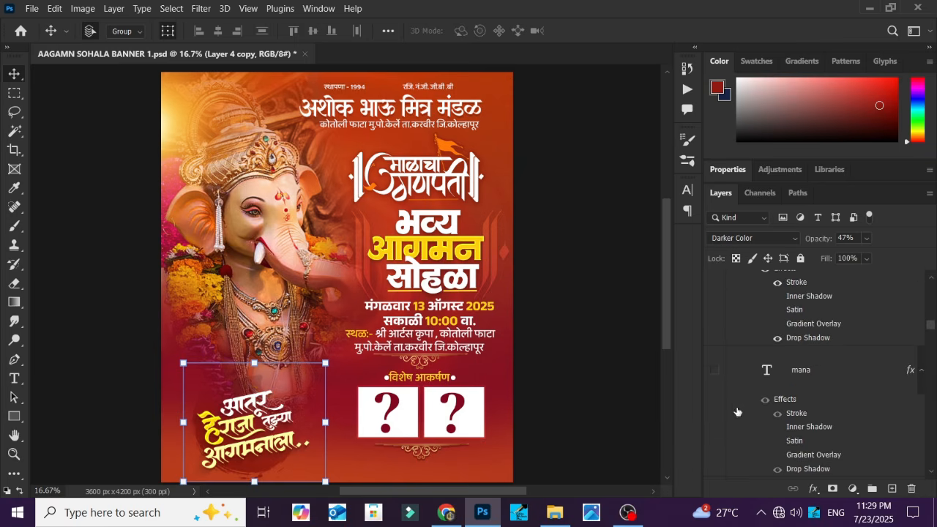
click(715, 371)
scroll(743, 418, down, 3)
scroll(753, 398, up, 5)
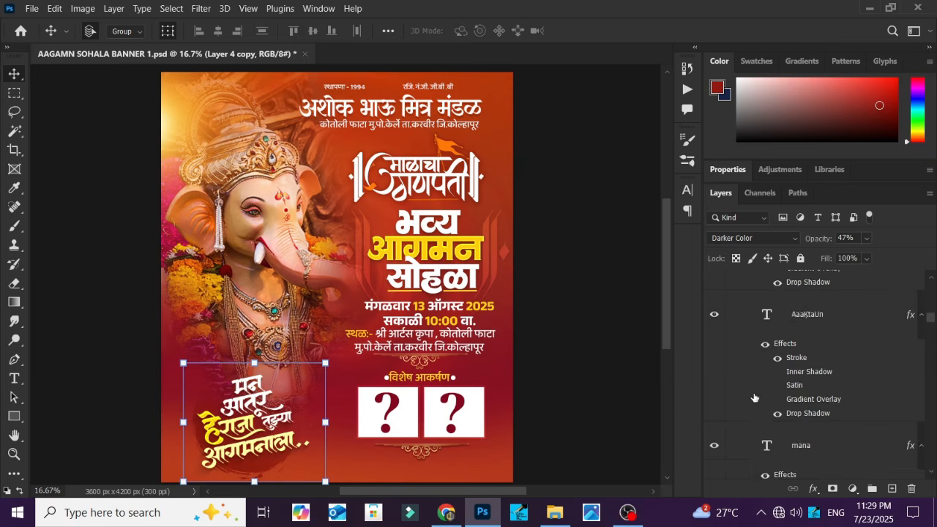
scroll(747, 366, up, 6)
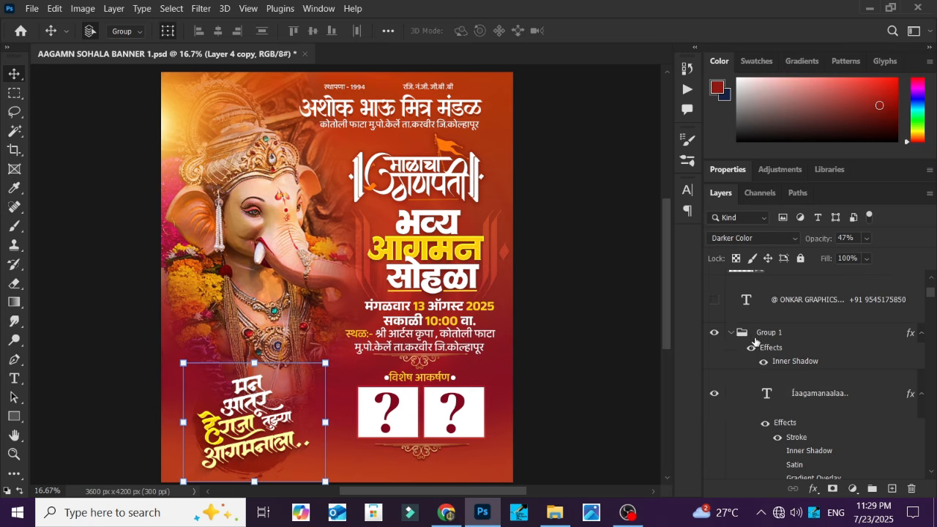
click(730, 333)
Examine the finished calligraphy slogan below the idol up close, along with the event texts and attraction boxes
scroll(257, 382, down, 2)
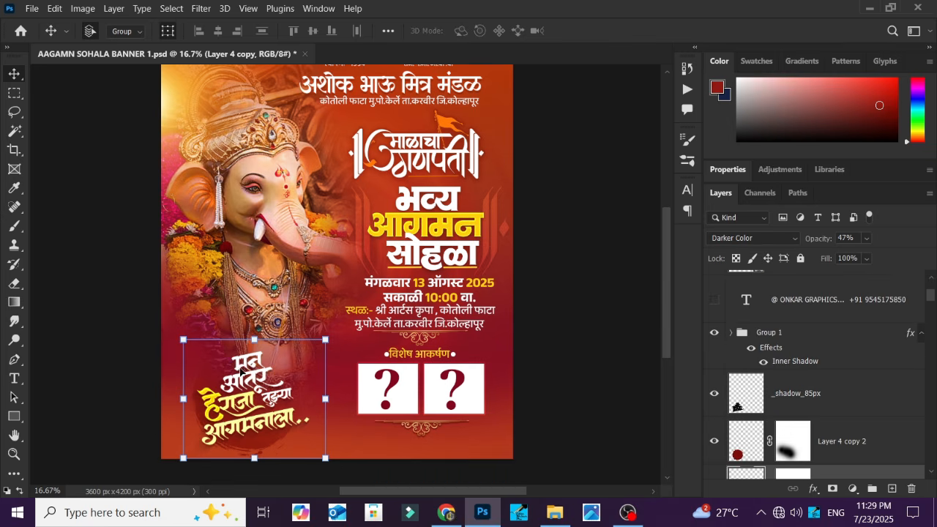
scroll(247, 375, down, 2)
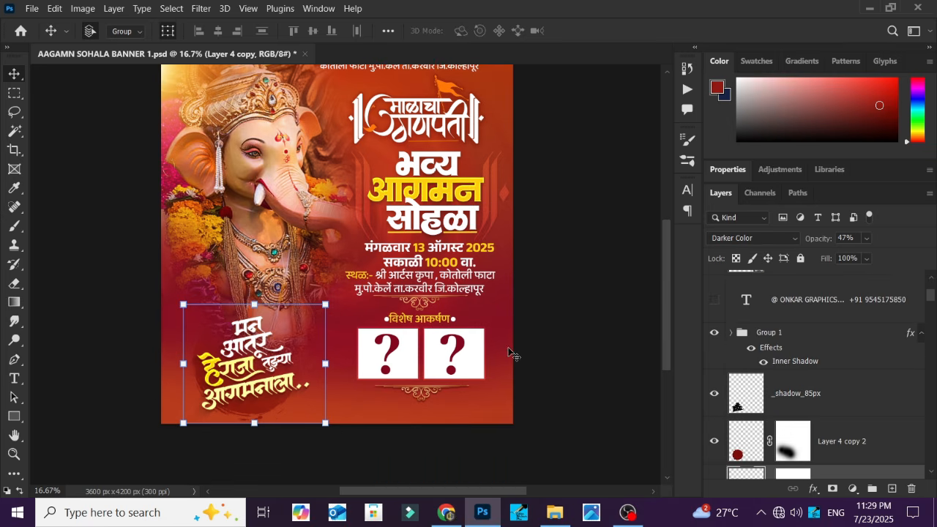
click(227, 354)
key(ctrl+plus)
key(ctrl+plus)
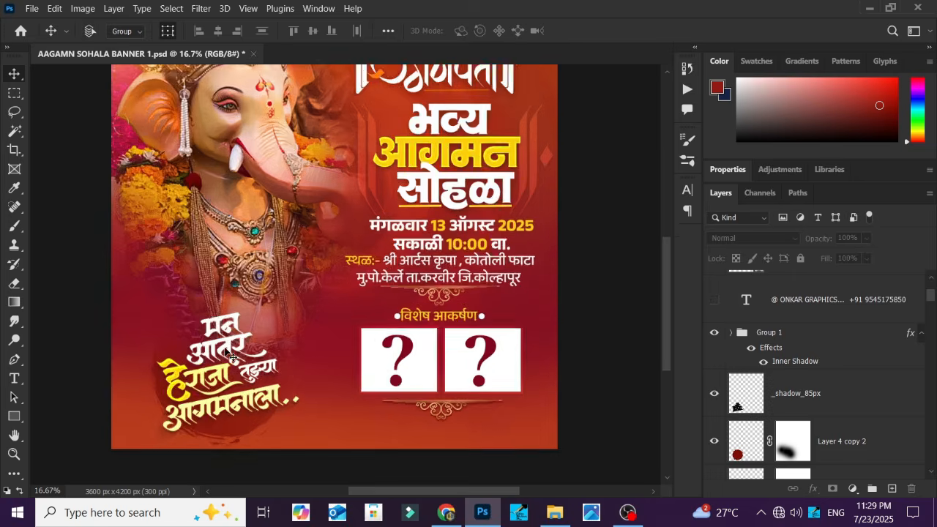
drag(410, 272, 458, 264)
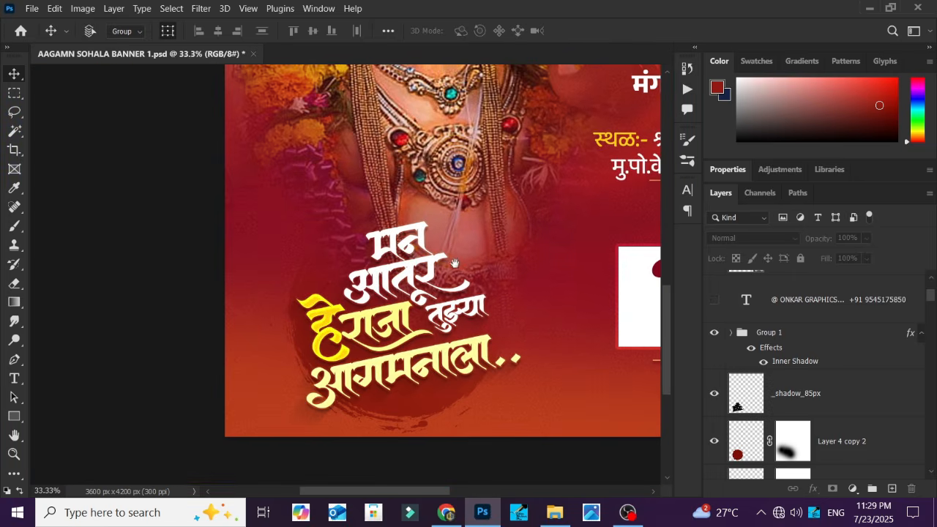
key(ctrl+plus)
drag(519, 278, 350, 191)
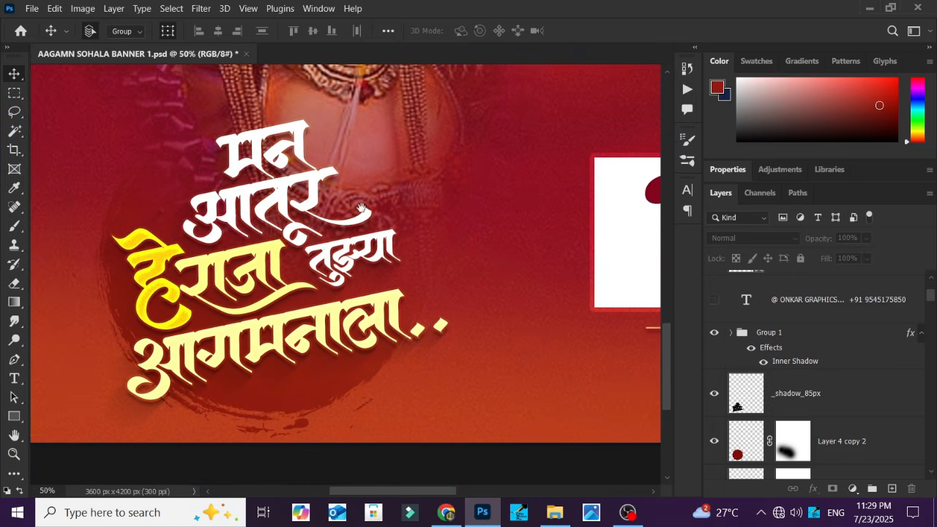
key(ctrl+minus)
drag(397, 171, 290, 302)
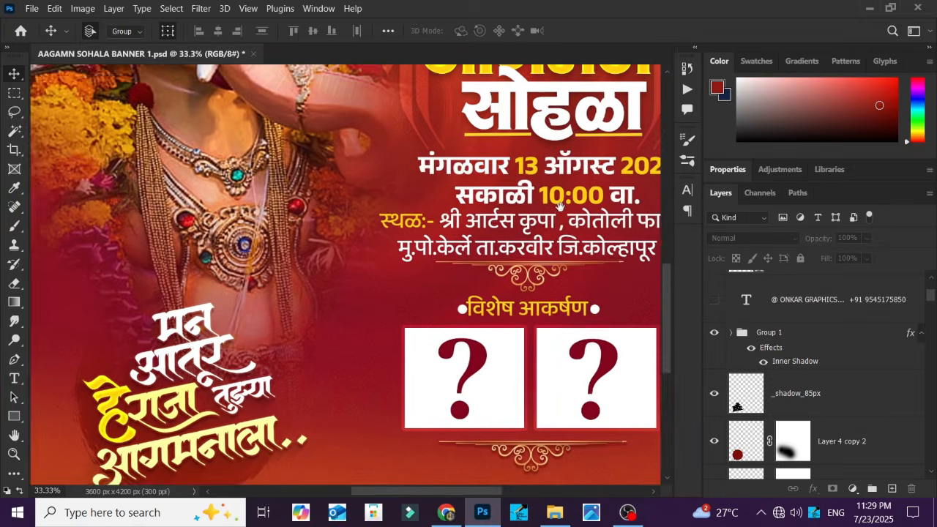
drag(561, 207, 446, 216)
drag(499, 112, 472, 258)
key(ctrl+minus)
drag(364, 278, 425, 211)
Show the designer credit text, the Triangle 1 marker beside it and the Layer 9 copy golden particles over the idol
click(481, 432)
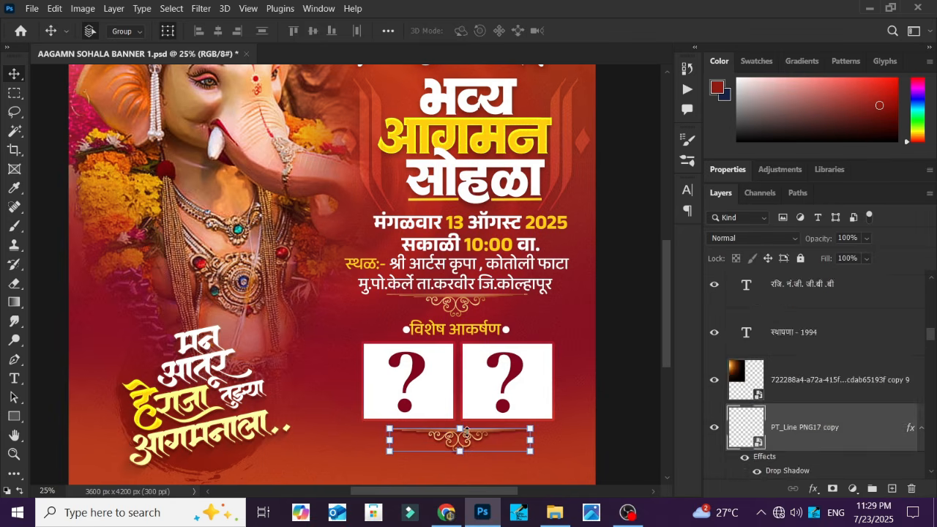
scroll(810, 387, up, 10)
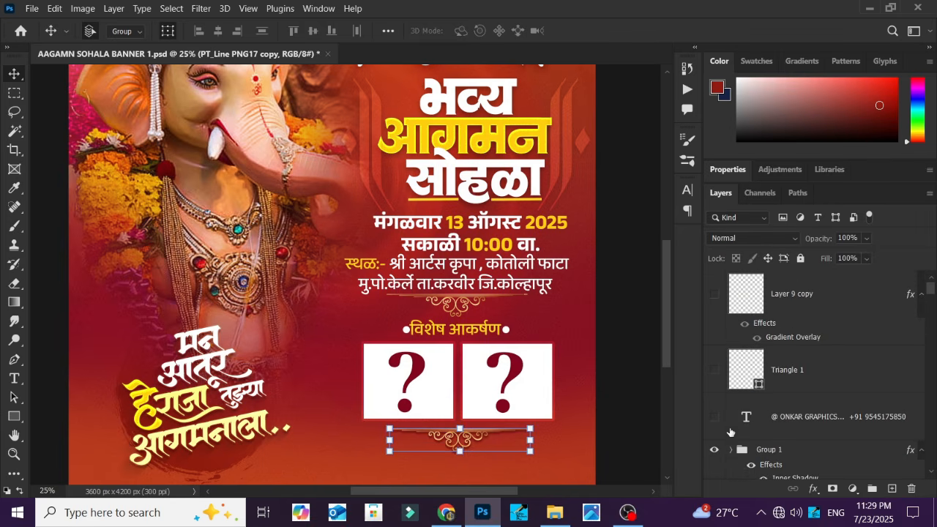
click(714, 416)
scroll(515, 411, up, 1)
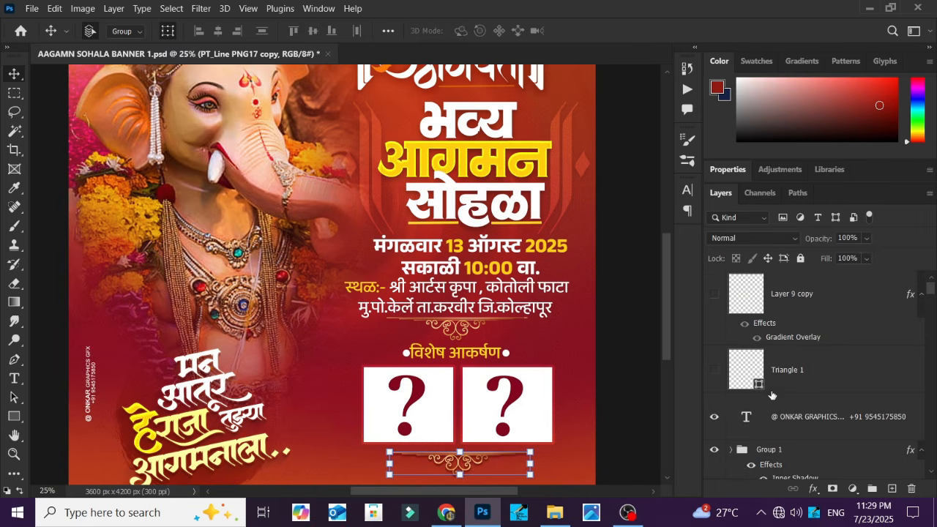
click(714, 370)
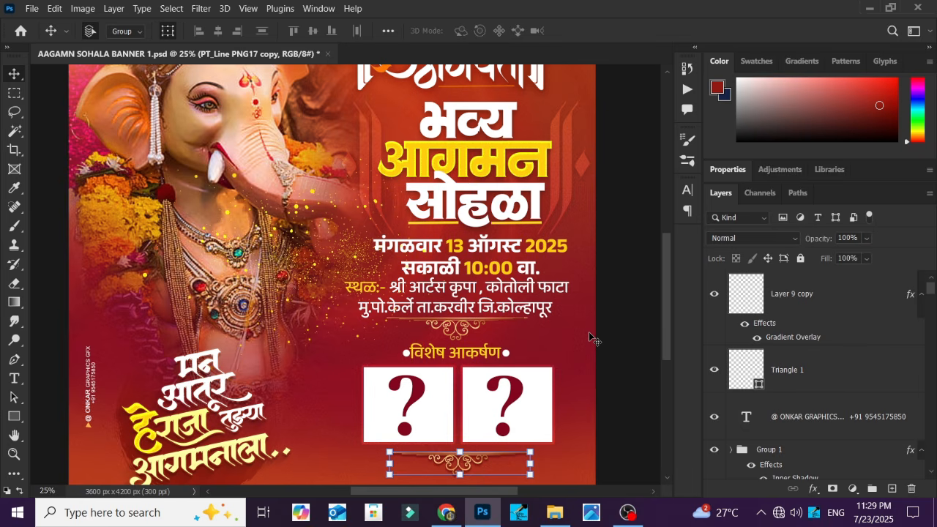
key(ctrl+minus)
key(ctrl+plus)
drag(270, 277, 300, 284)
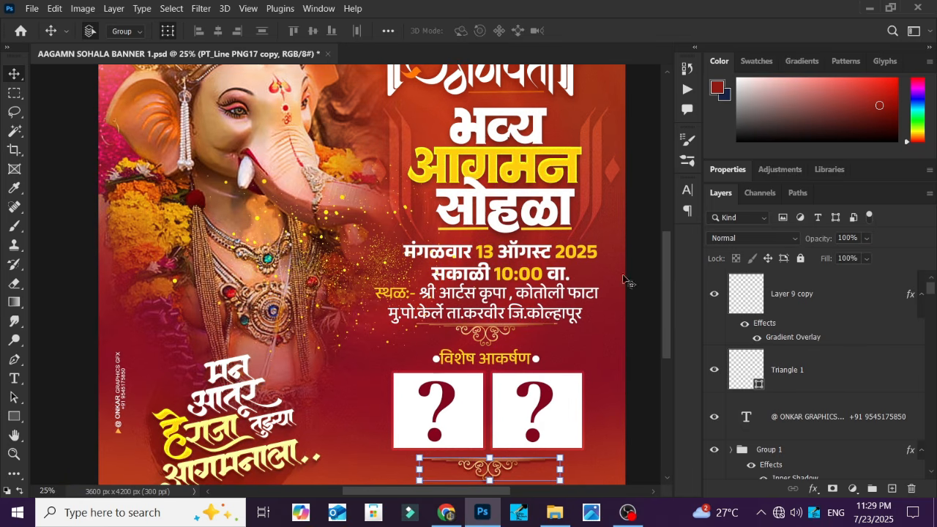
Enlarge the Layer 9 copy golden particles proportionally to about 102%
click(804, 301)
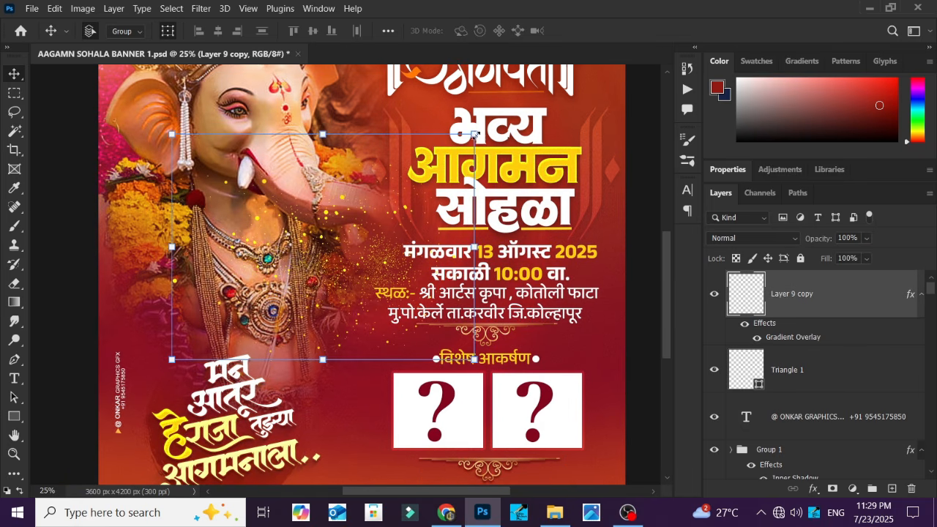
drag(474, 135, 487, 135)
key(ctrl+minus)
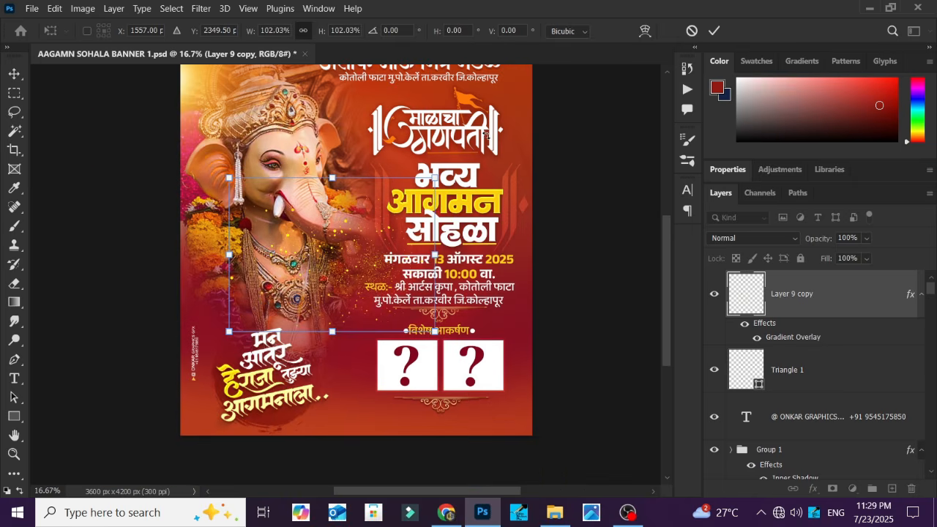
click(714, 32)
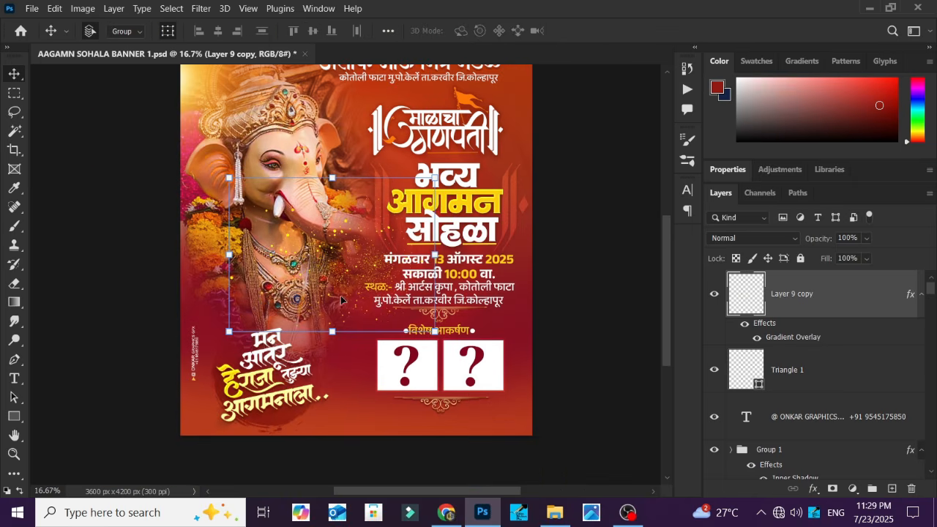
Scale the Layer 9 copy particles to about 94.8%, move them slightly lower over the idol's chest, and deselect the layer
drag(334, 257, 356, 256)
drag(457, 332, 446, 323)
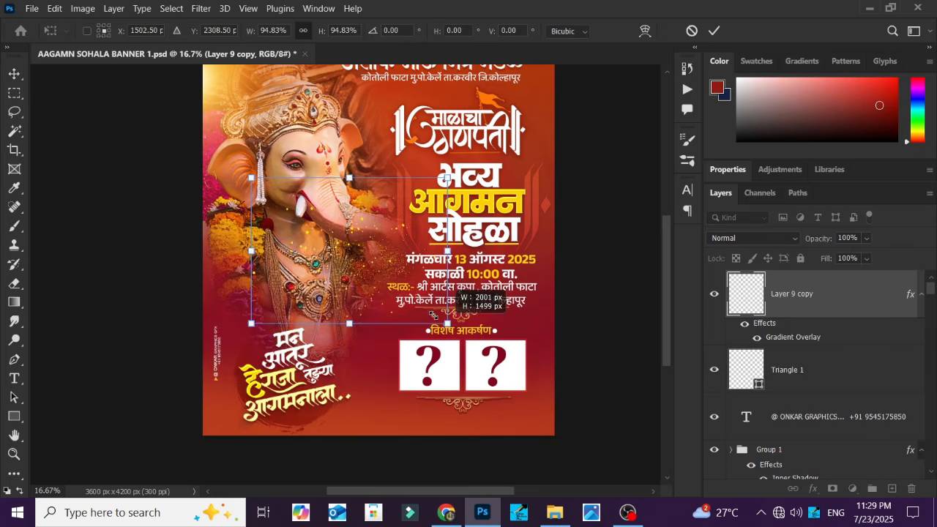
drag(389, 264, 375, 283)
scroll(383, 279, up, 2)
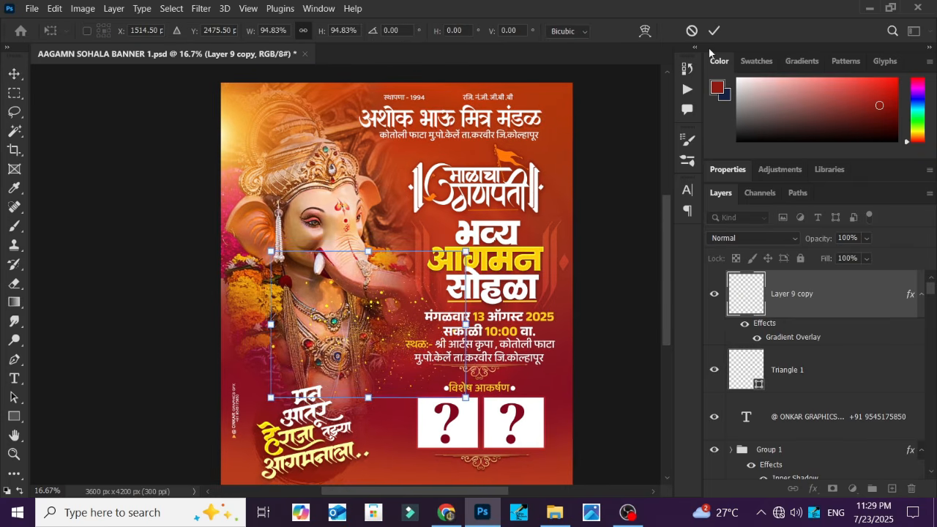
key(Return)
click(571, 212)
drag(571, 212, 549, 198)
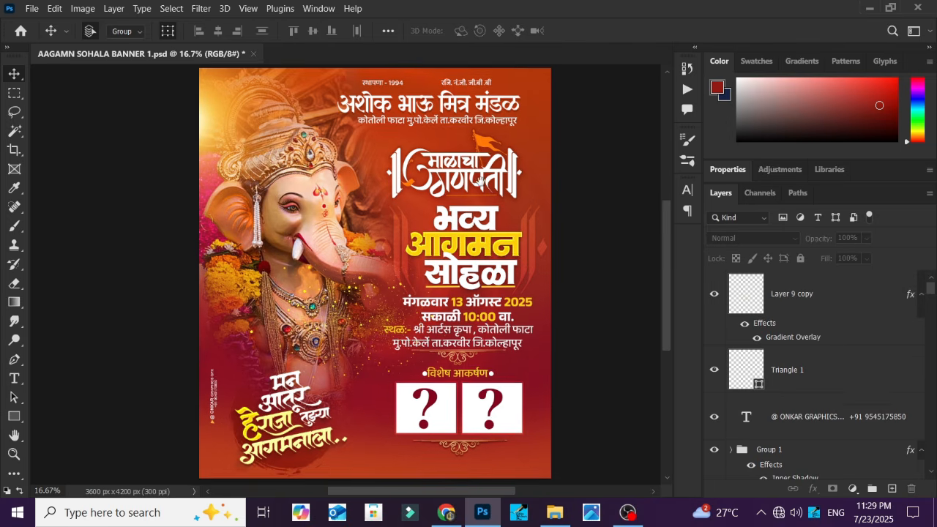
Show Layer 5 and the Vibrance 1 adjustment layer above the background layers
scroll(813, 388, down, 5)
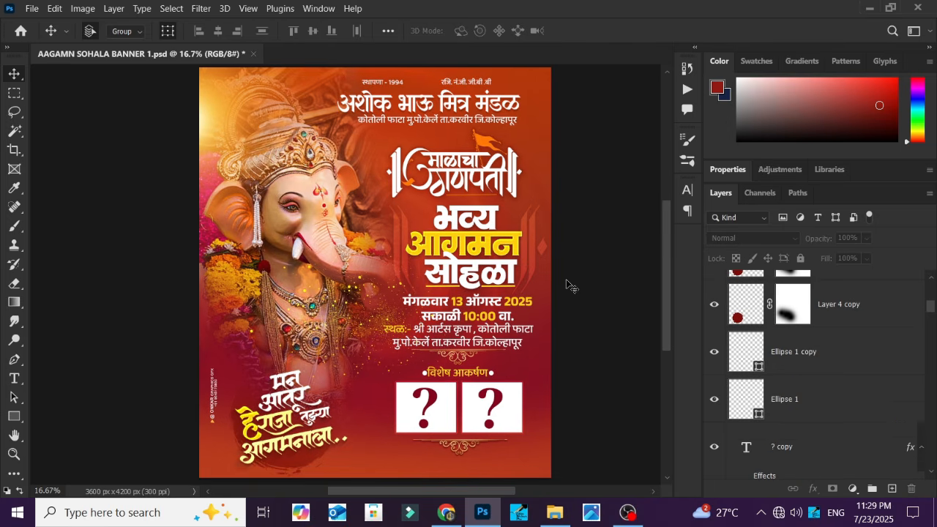
scroll(571, 287, down, 2)
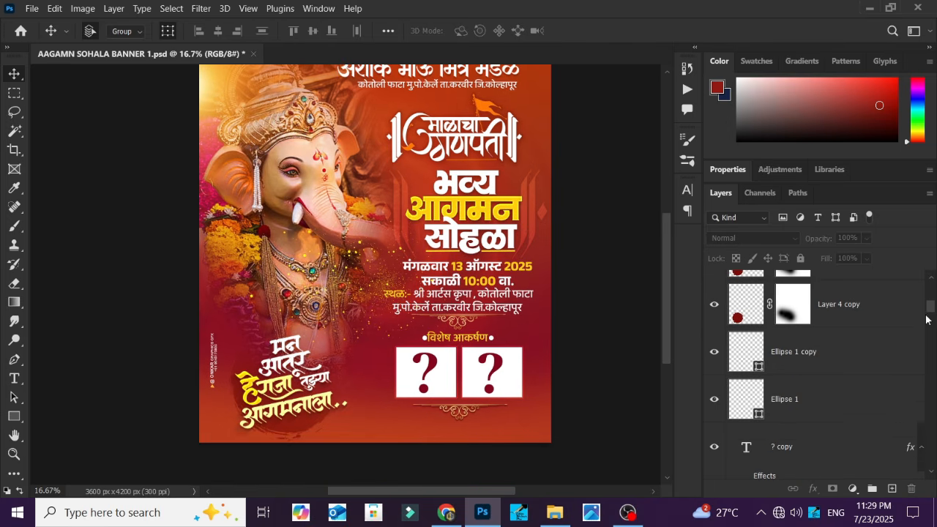
drag(927, 319, 930, 433)
click(715, 373)
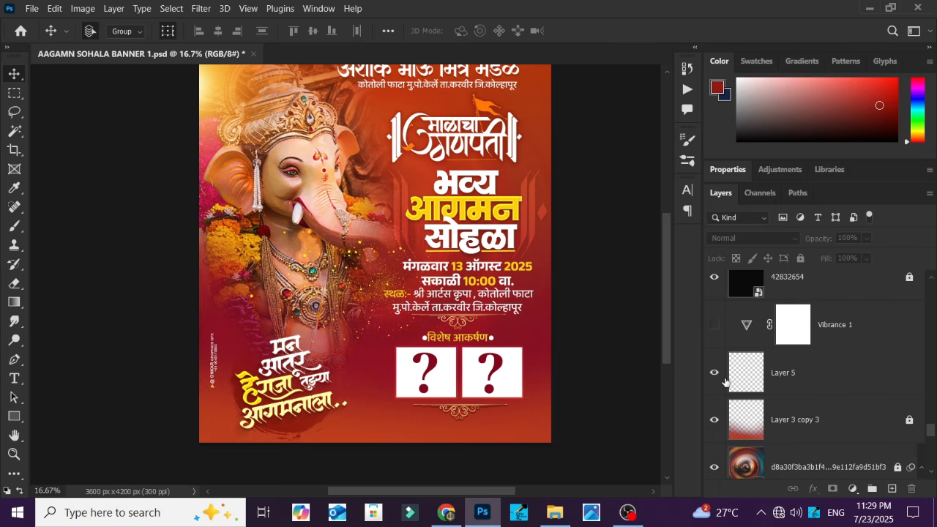
click(714, 327)
scroll(551, 326, up, 3)
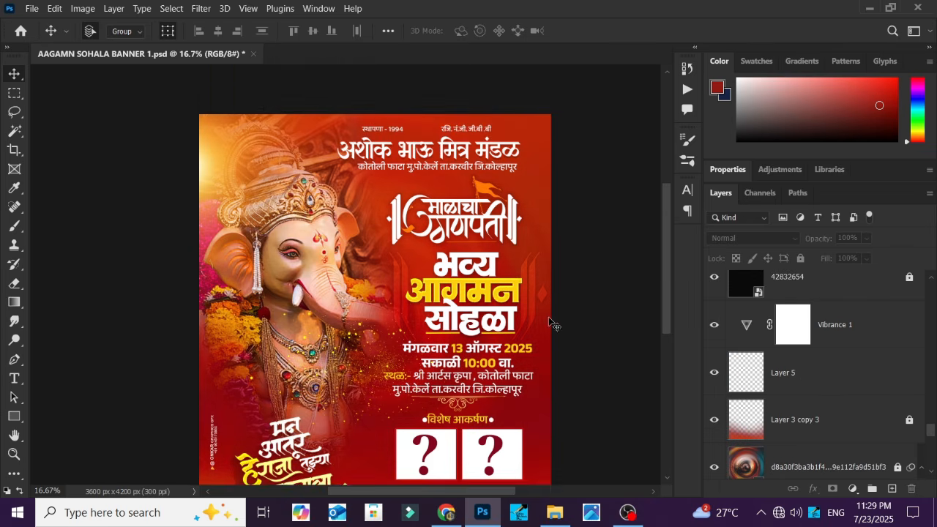
Show Layer 3 above the gradient fill and the golden particle layers Layer 9 copy 2 and Layer 9 copy 3
scroll(466, 260, down, 2)
scroll(466, 260, down, 1)
scroll(787, 375, down, 3)
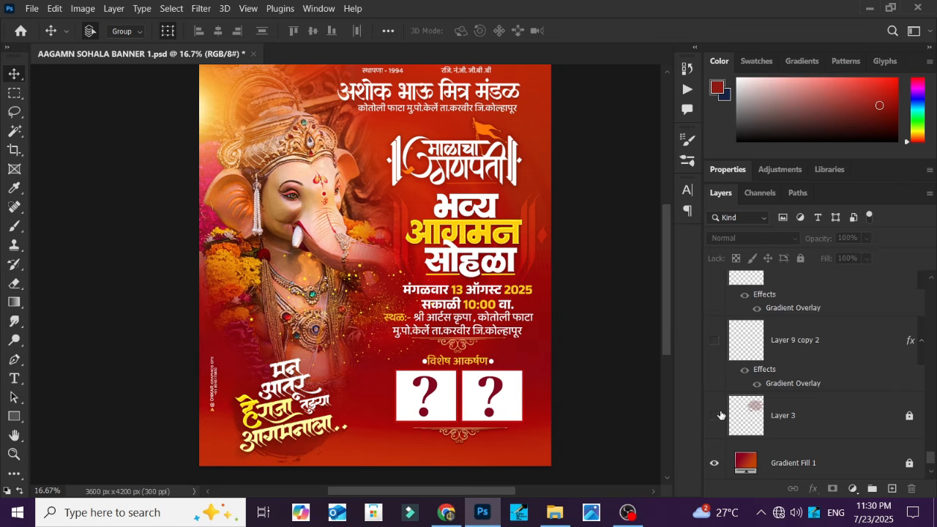
scroll(543, 260, up, 1)
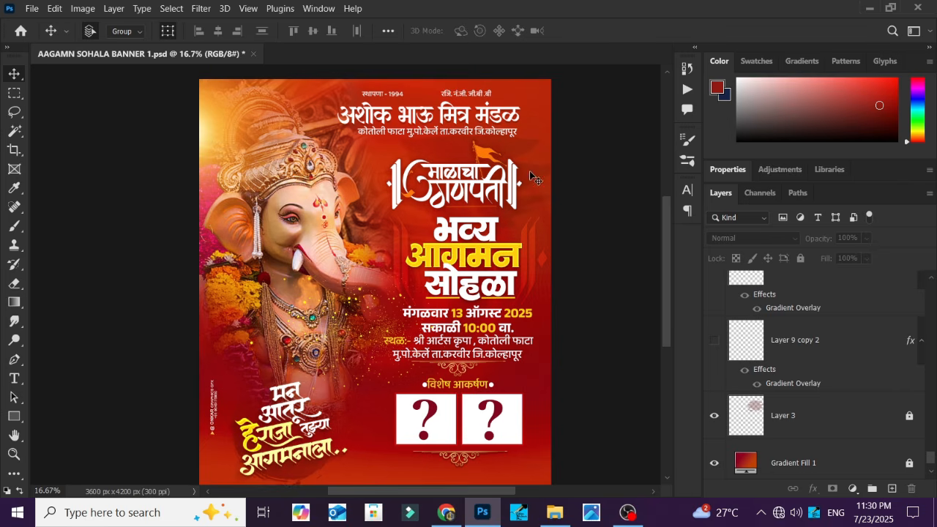
click(714, 340)
scroll(766, 366, up, 2)
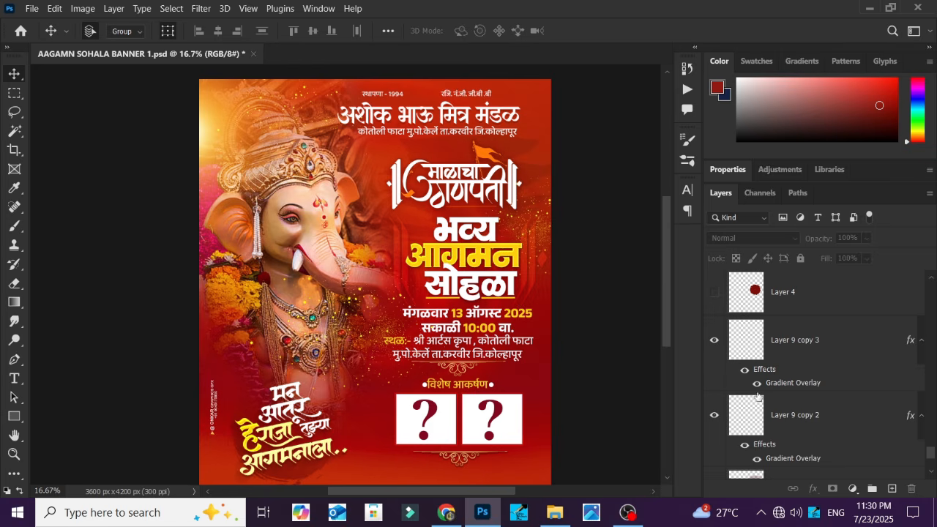
Show the Layer 4 red circle behind the title, the light glow image ending in copy 8, and Layer 3 copy 2
click(714, 292)
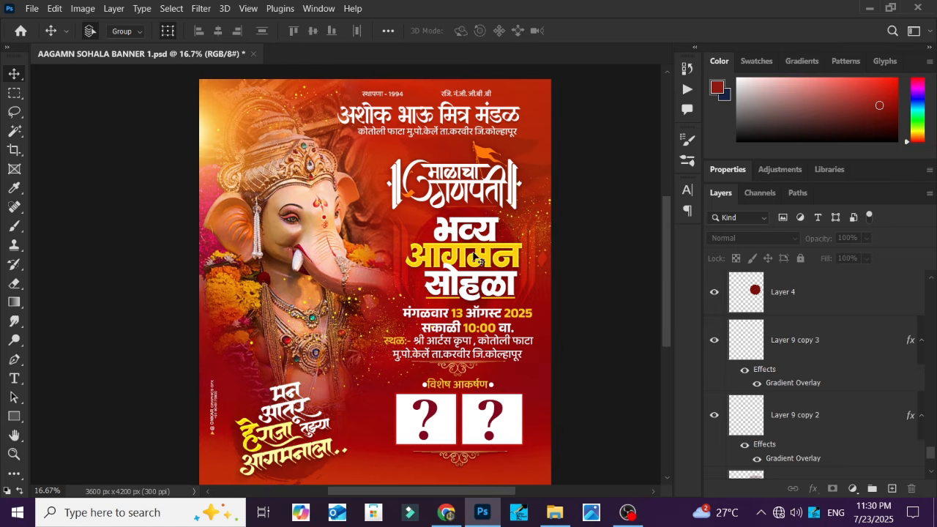
scroll(740, 322, up, 2)
click(715, 320)
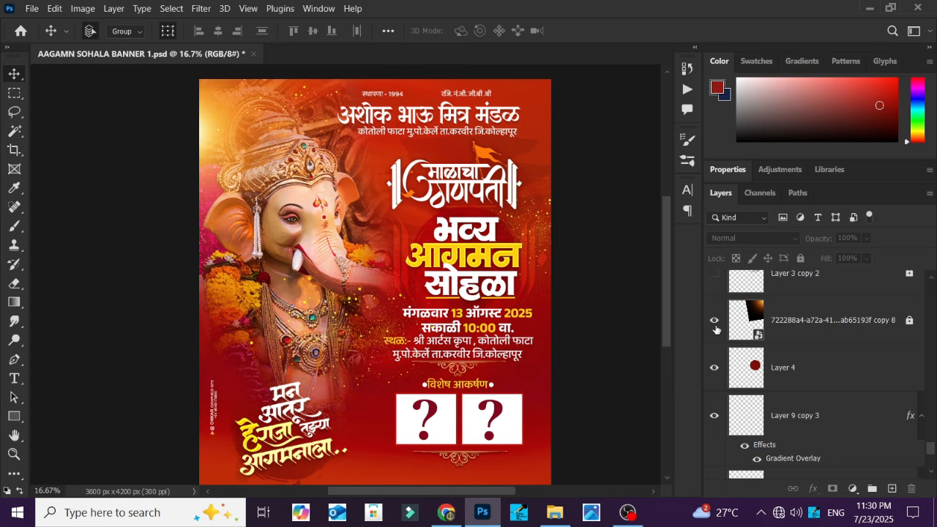
scroll(826, 344, up, 2)
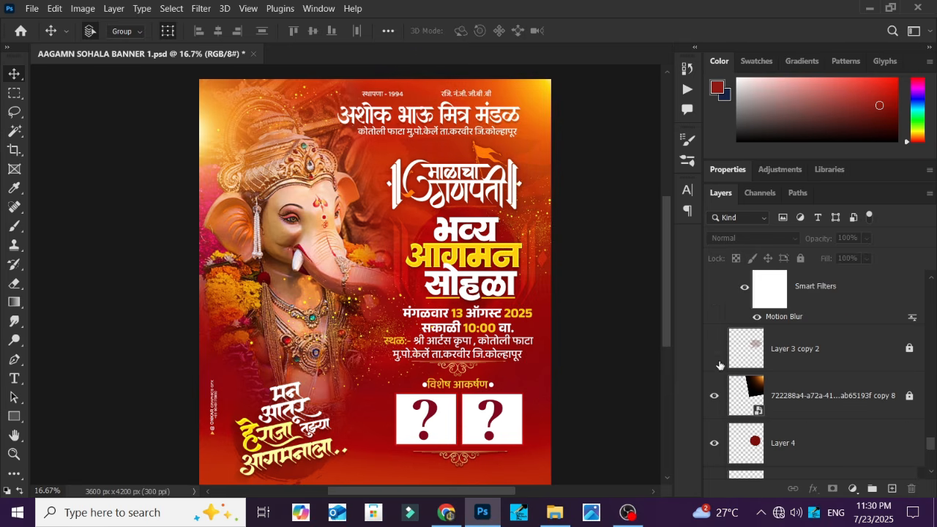
click(715, 350)
Review the background layers down to the bottom of the stack and fit the whole banner in view
scroll(758, 343, up, 2)
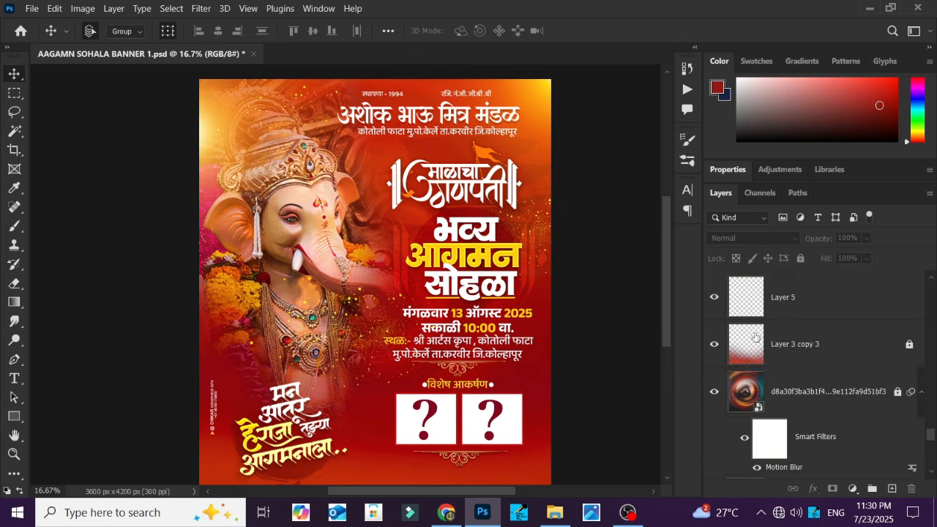
scroll(758, 343, down, 1)
scroll(758, 343, down, 5)
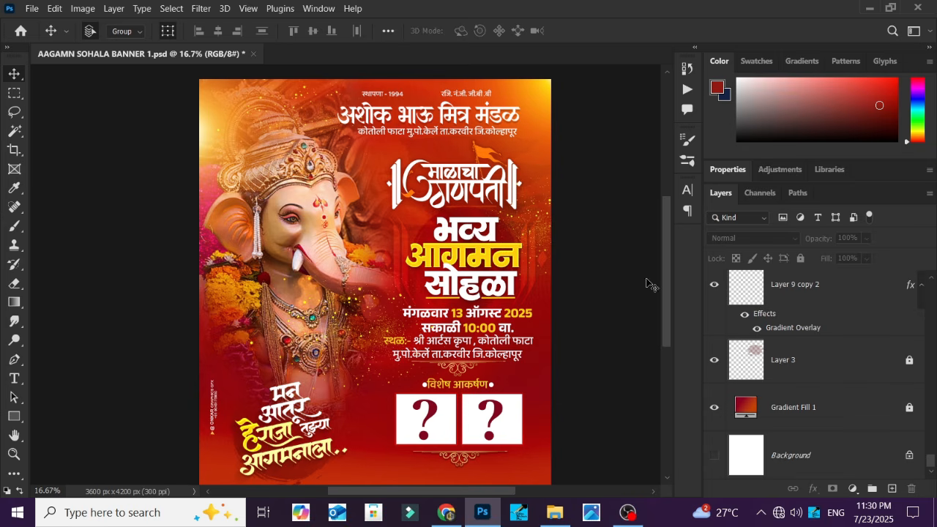
scroll(502, 278, down, 1)
scroll(503, 278, down, 2)
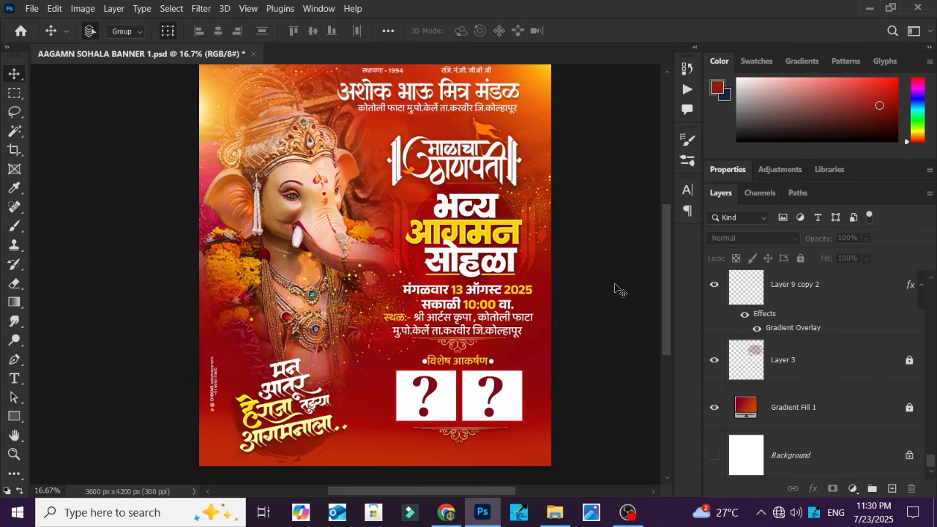
scroll(610, 287, up, 2)
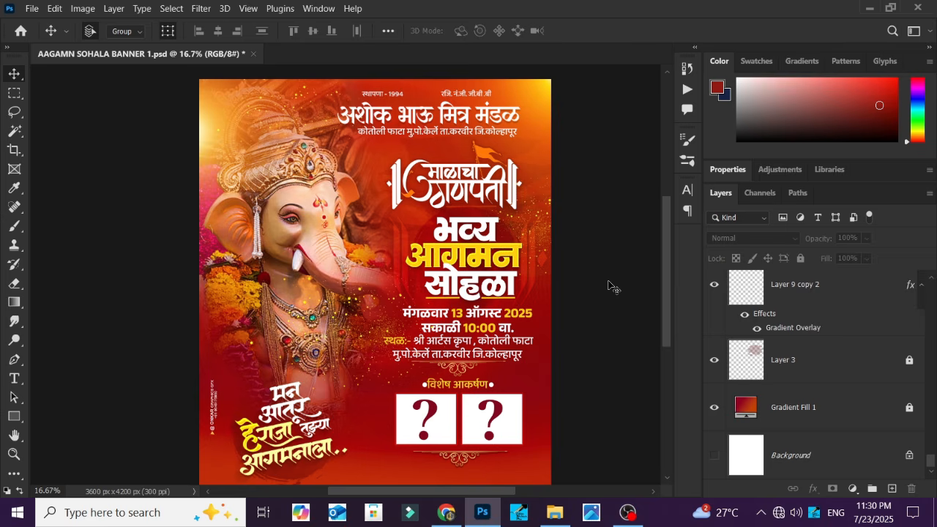
key(ctrl+0)
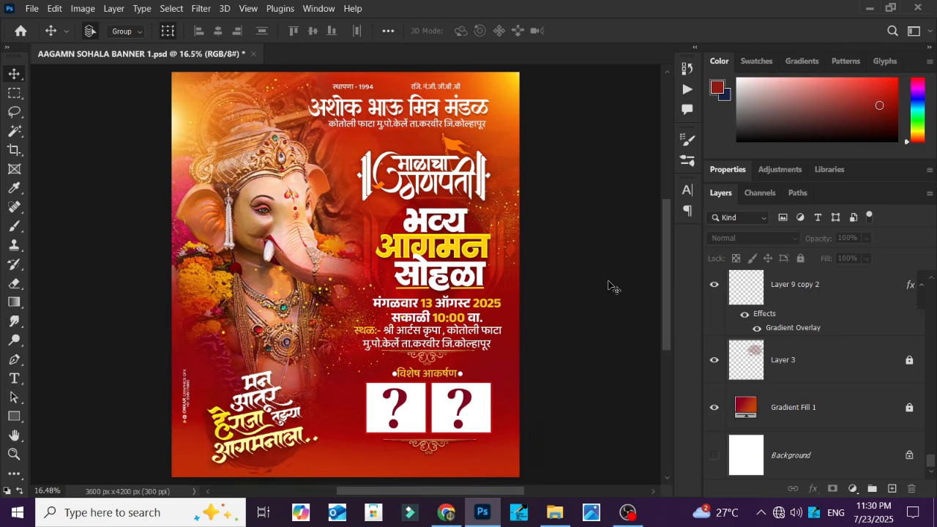